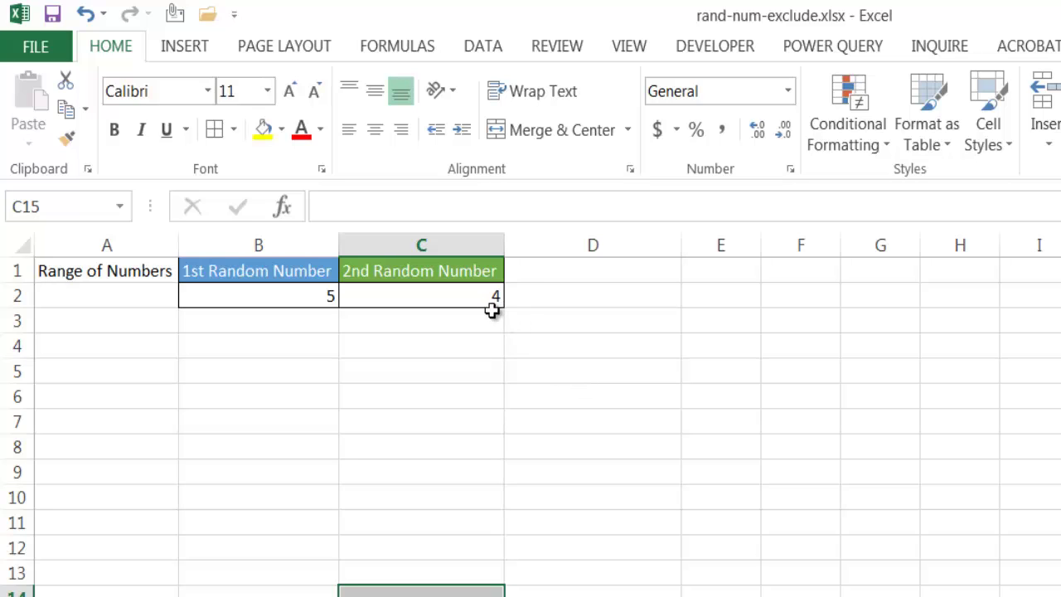
Step: Inspect the formulas in C2 and B2, and view the function arguments of the RANDBETWEEN formula in B2
{"action": "left_click", "coordinate": [469, 295]}
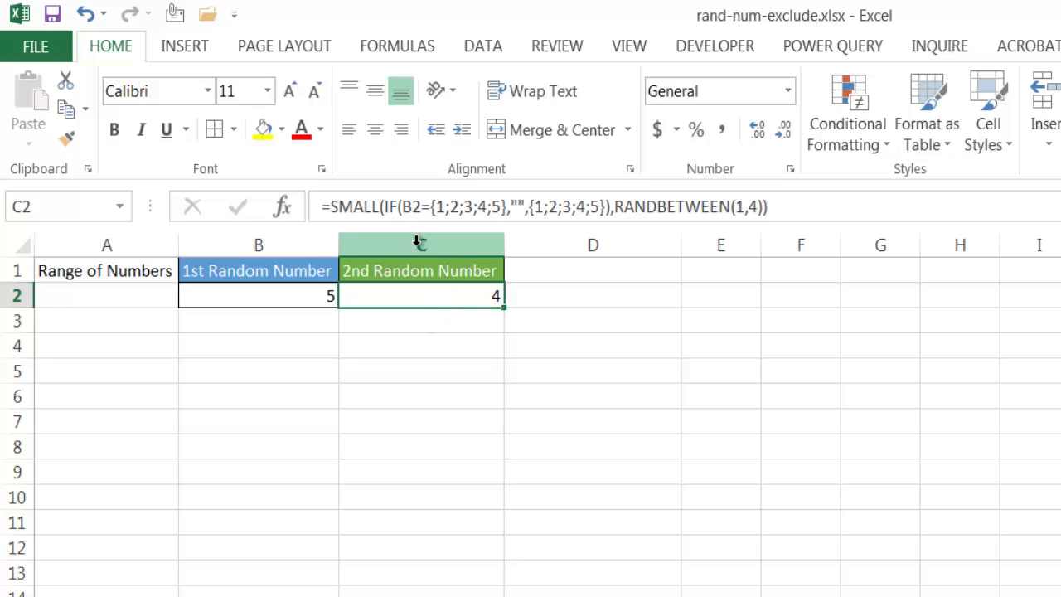
{"action": "left_click", "coordinate": [279, 296]}
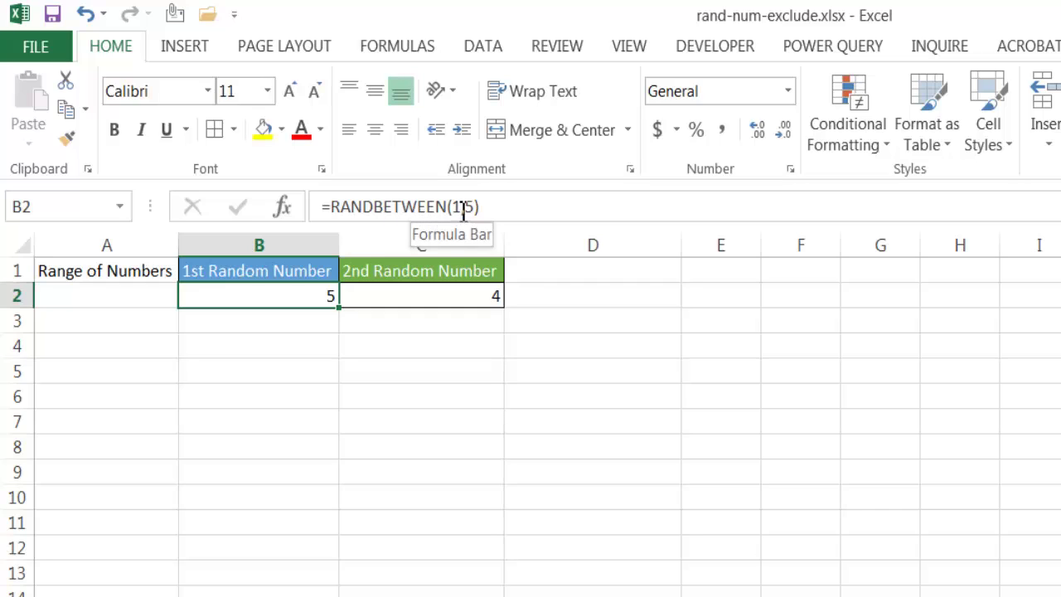
{"action": "left_click", "coordinate": [282, 207]}
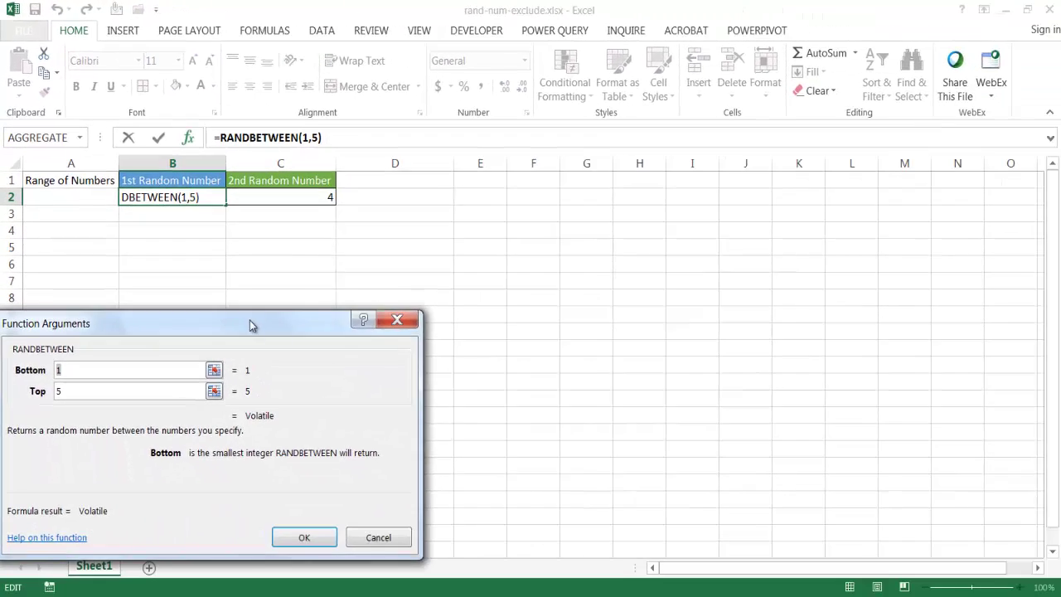
{"action": "left_click_drag", "start_coordinate": [254, 324], "coordinate": [415, 254]}
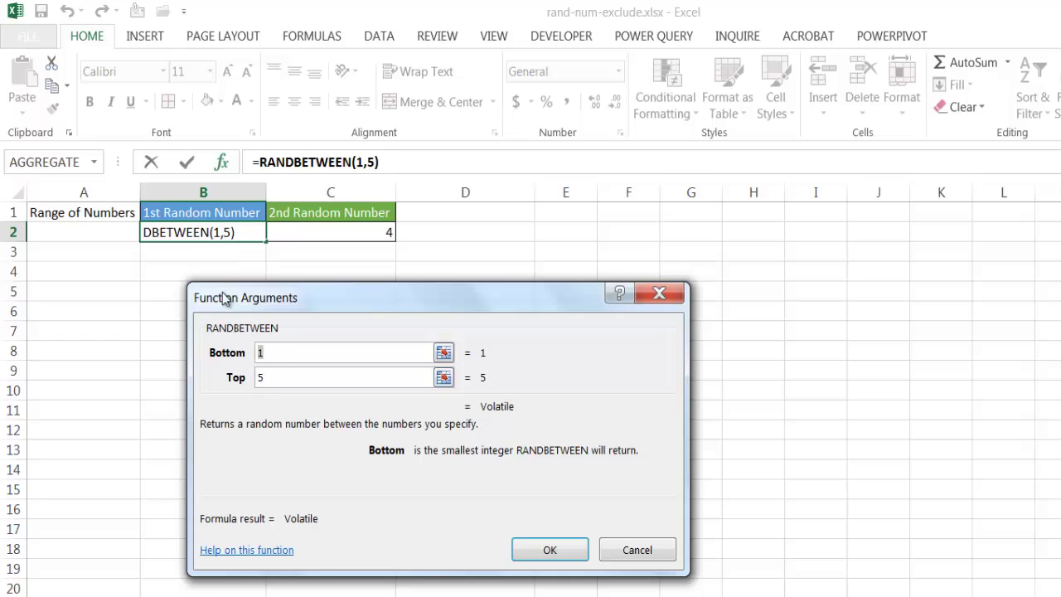
{"action": "left_click", "coordinate": [636, 550]}
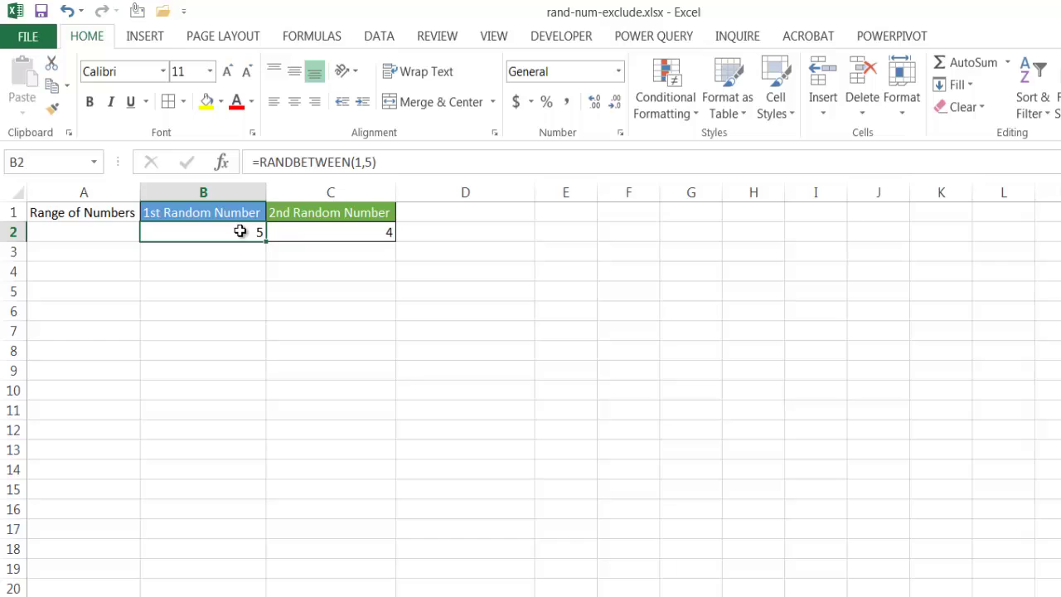
Step: Recalculate the workbook repeatedly to check that the random numbers in B2 and C2 never match
{"action": "left_click", "coordinate": [299, 231]}
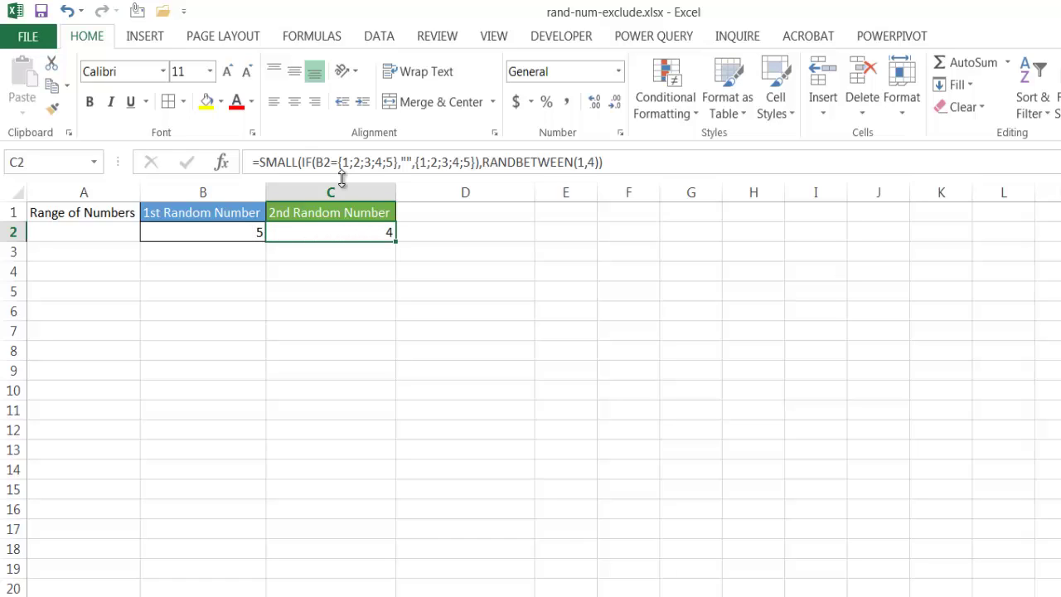
{"action": "left_click", "coordinate": [308, 36]}
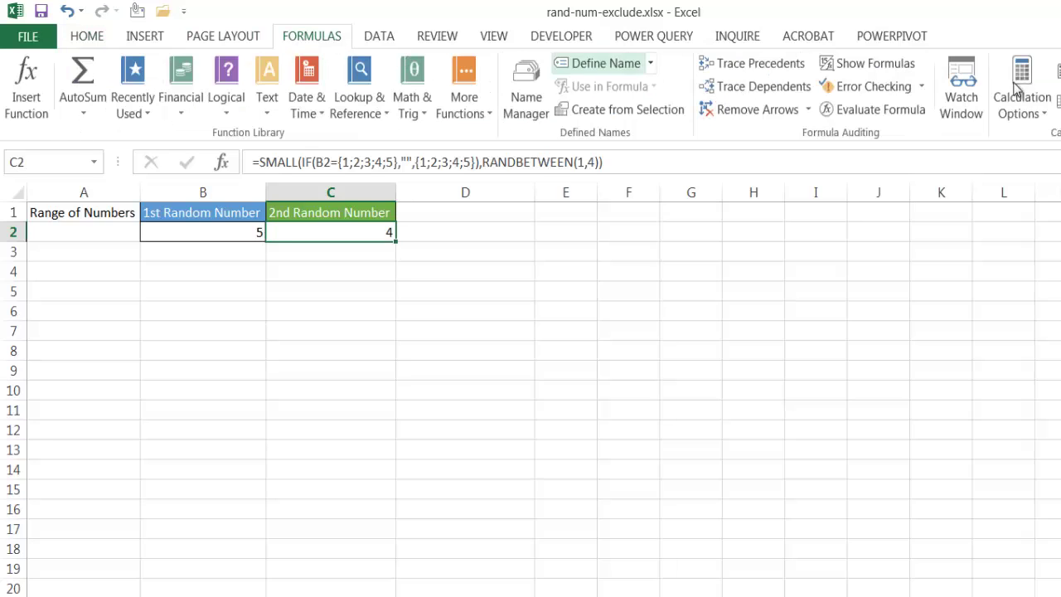
{"action": "left_click", "coordinate": [940, 61]}
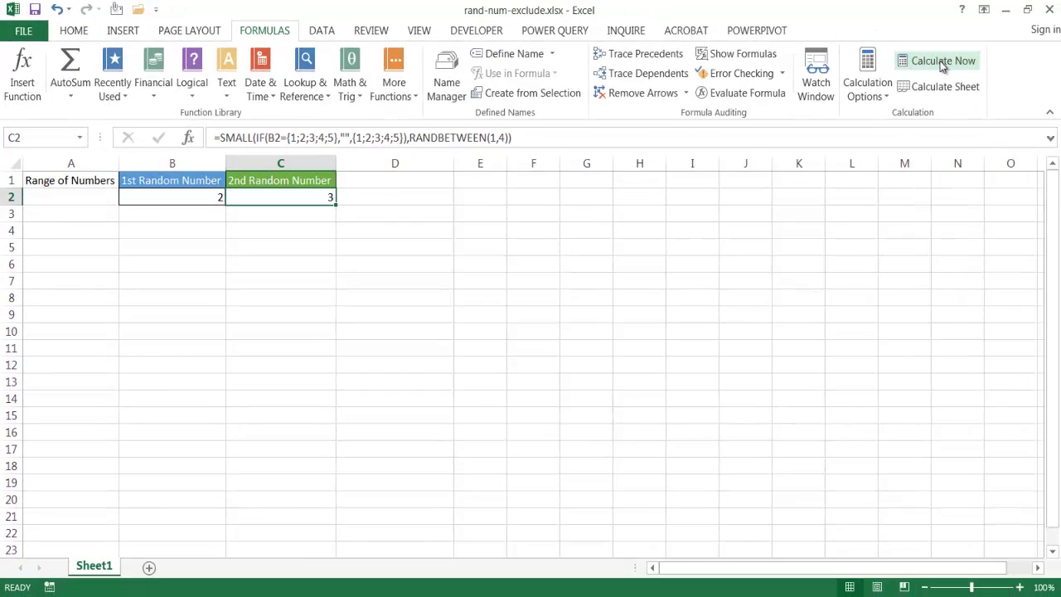
{"action": "left_click", "coordinate": [940, 62]}
{"action": "left_click", "coordinate": [940, 61]}
{"action": "left_click", "coordinate": [940, 62]}
{"action": "left_click", "coordinate": [940, 62]}
{"action": "left_click", "coordinate": [942, 62]}
{"action": "left_click", "coordinate": [943, 62]}
{"action": "left_click", "coordinate": [942, 62]}
{"action": "left_click", "coordinate": [943, 62]}
{"action": "left_click", "coordinate": [943, 63]}
{"action": "left_click", "coordinate": [944, 63]}
{"action": "left_click", "coordinate": [943, 63]}
{"action": "left_click", "coordinate": [943, 62]}
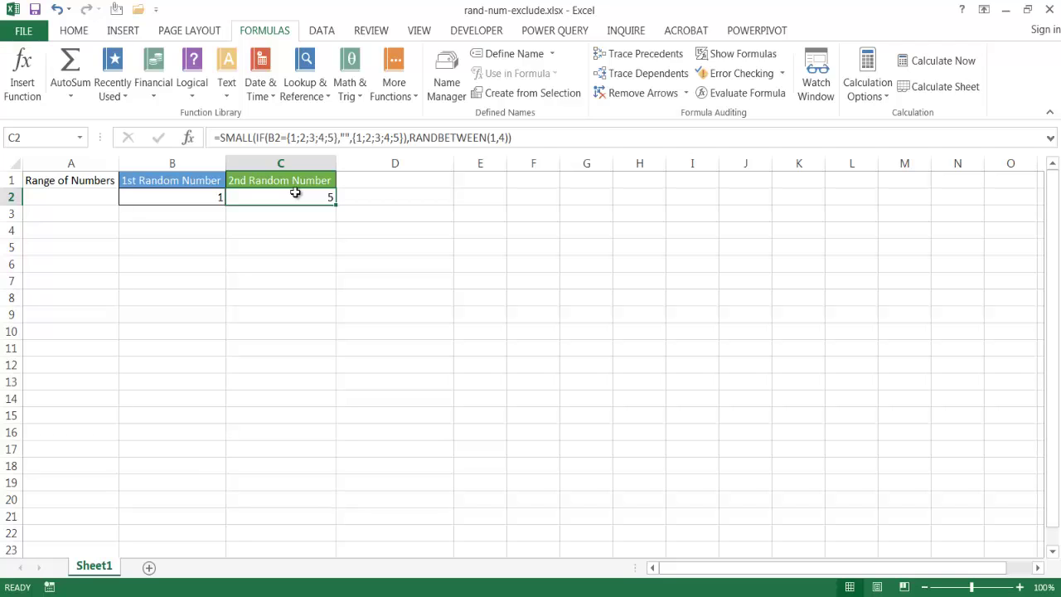
Step: Evaluate the C2 formula stage by stage with Evaluate Formula through to its final result
{"action": "left_click", "coordinate": [737, 95]}
{"action": "left_click_drag", "start_coordinate": [477, 251], "coordinate": [639, 243]}
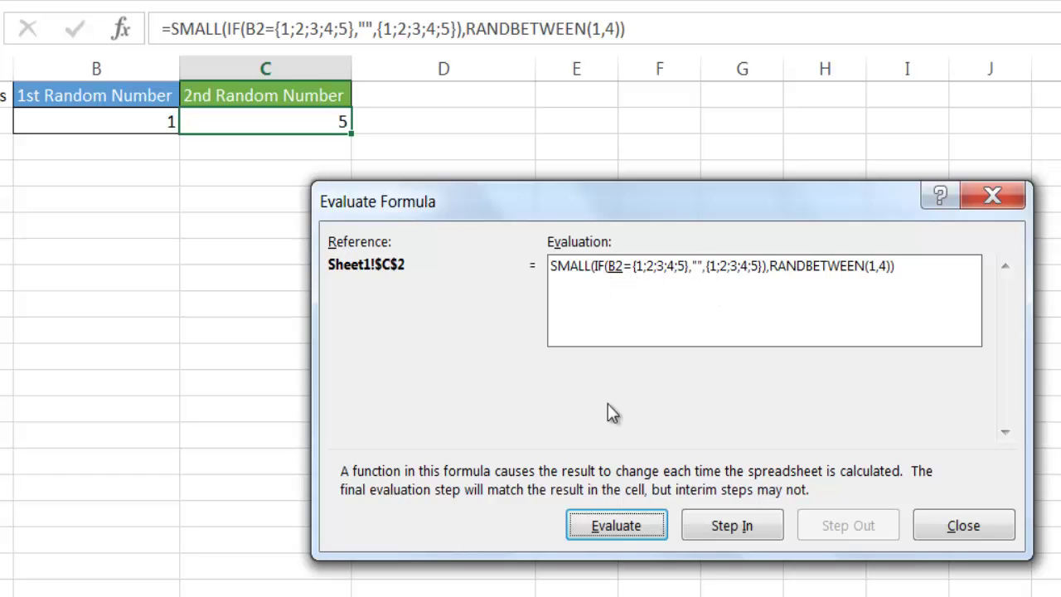
{"action": "left_click", "coordinate": [623, 525]}
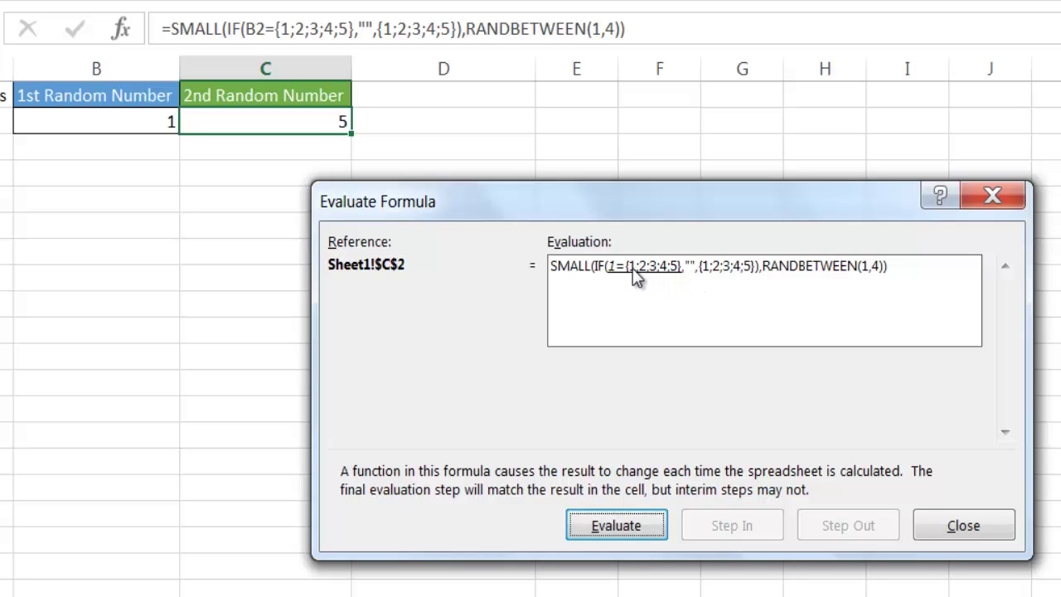
{"action": "left_click", "coordinate": [641, 524]}
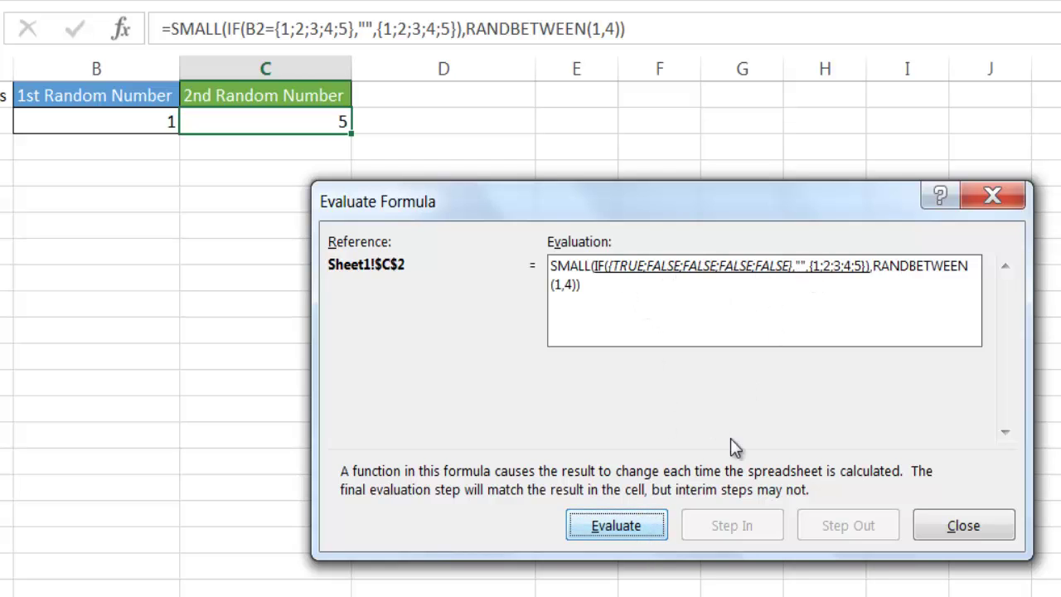
{"action": "left_click", "coordinate": [626, 526]}
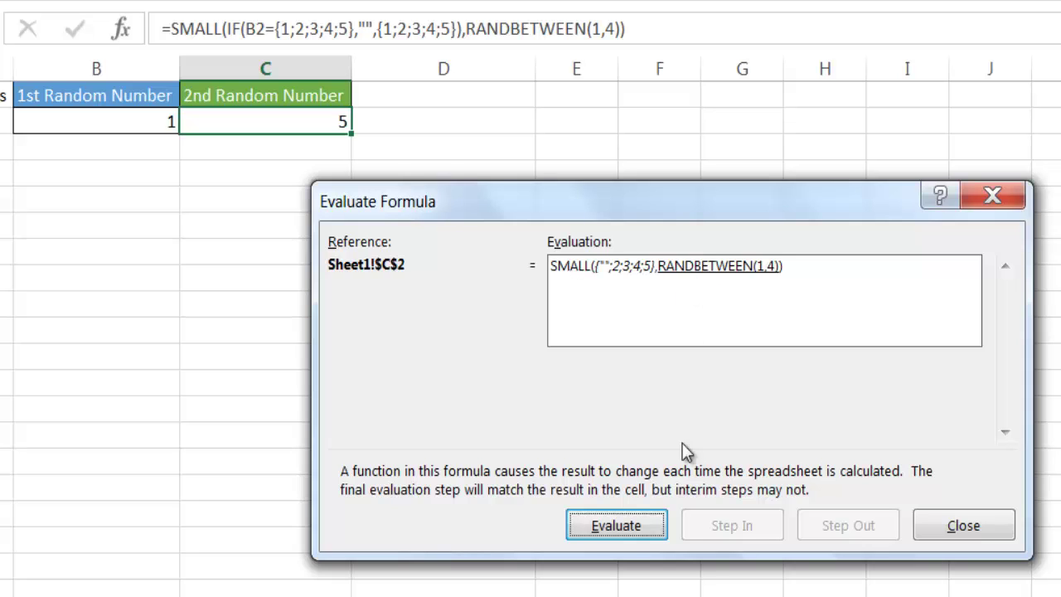
{"action": "left_click", "coordinate": [624, 524]}
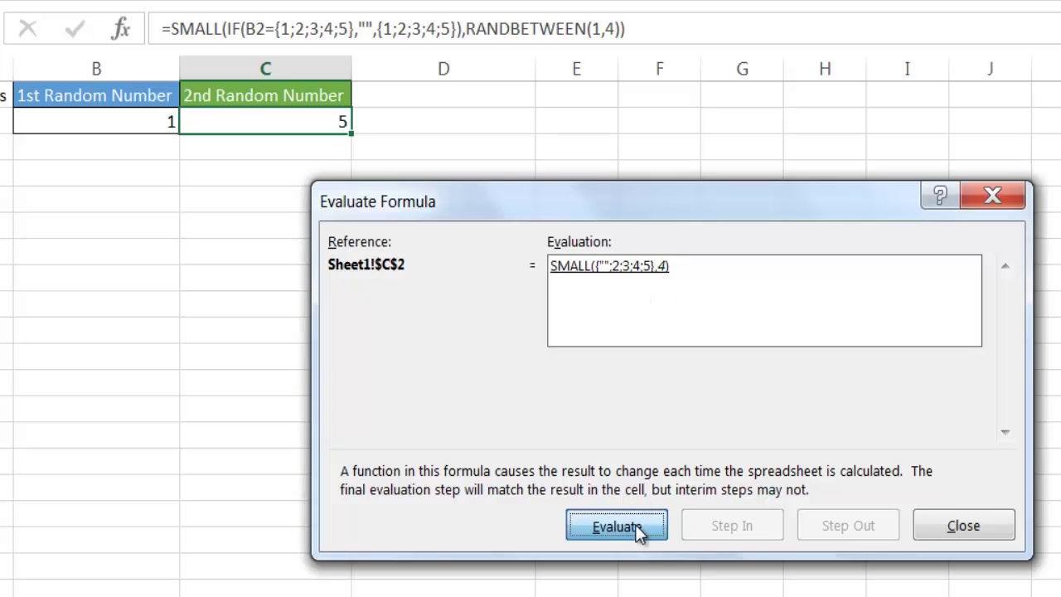
{"action": "left_click", "coordinate": [635, 523]}
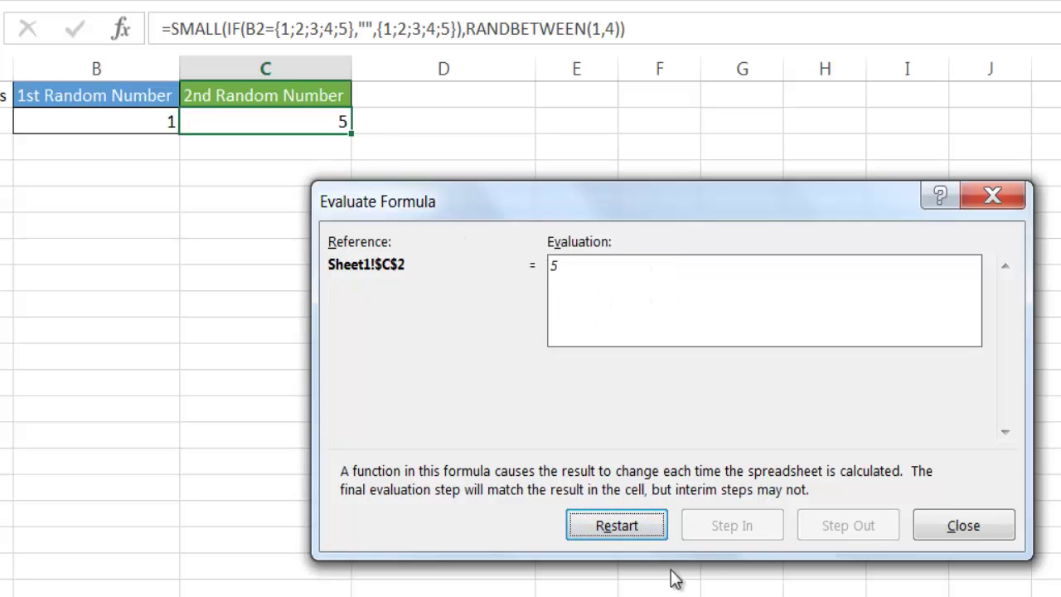
{"action": "left_click", "coordinate": [961, 525]}
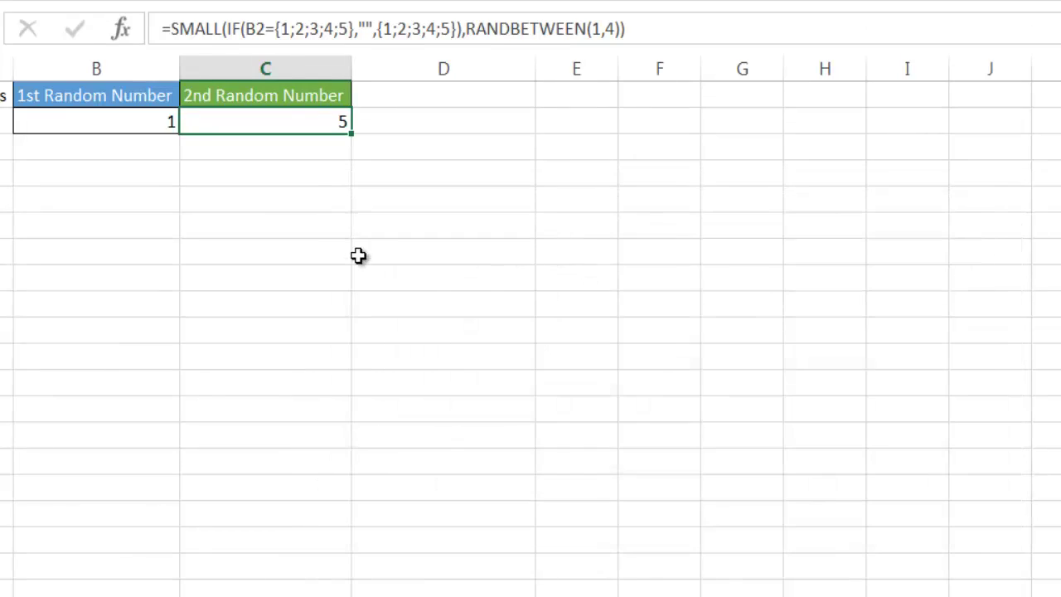
Step: Enter the header "3rd Random Number" in cell D1
{"action": "key", "text": "Up"}
{"action": "key", "text": "Left"}
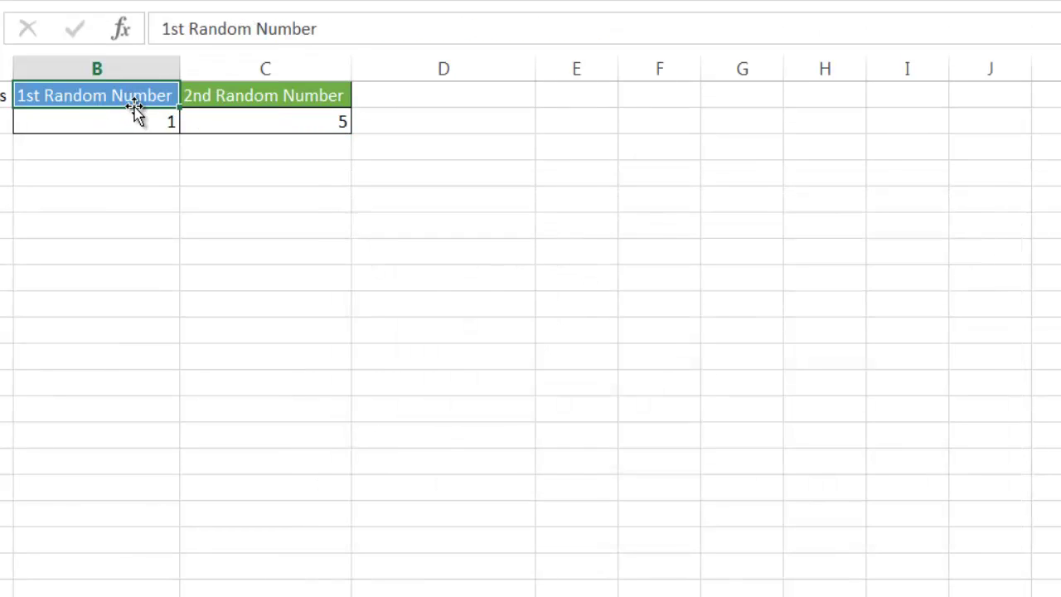
{"action": "left_click", "coordinate": [405, 97]}
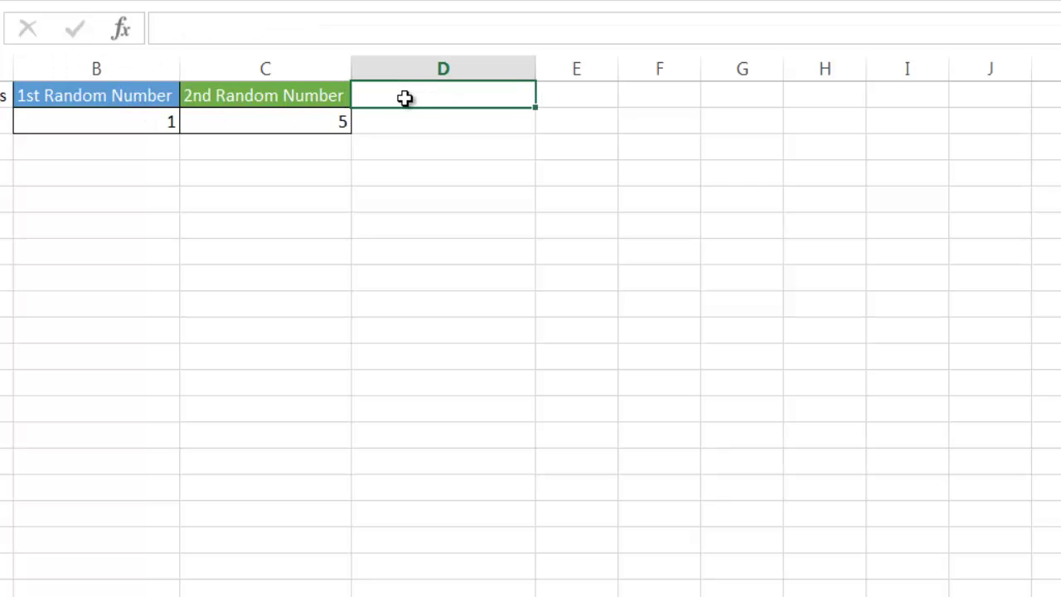
{"action": "type", "text": "3rd Randon"}
{"action": "key", "text": "BackSpace"}
{"action": "type", "text": ","}
{"action": "key", "text": "BackSpace"}
{"action": "type", "text": "m Number"}
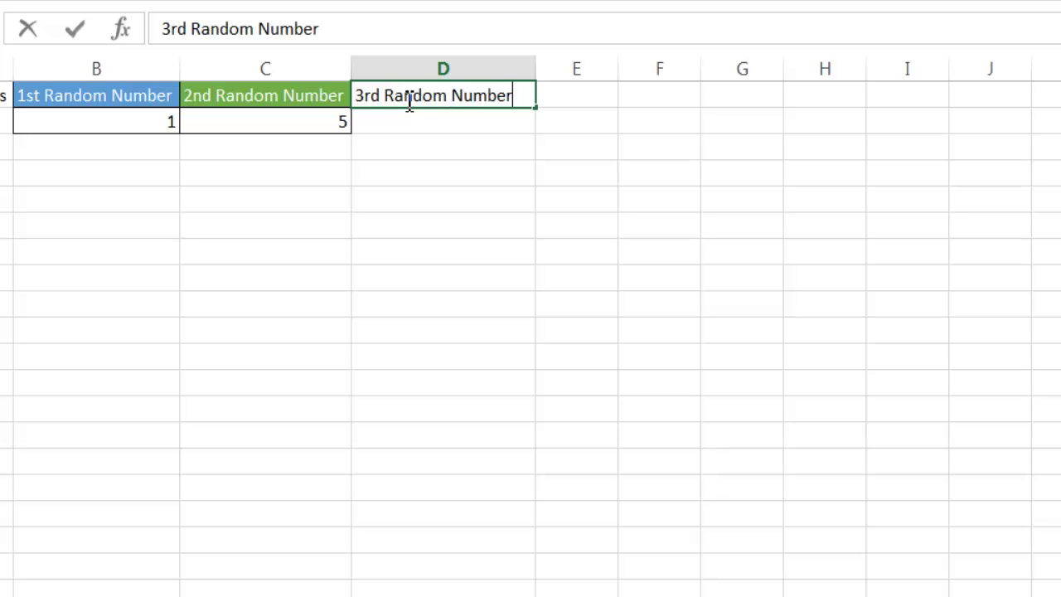
{"action": "key", "text": "Return"}
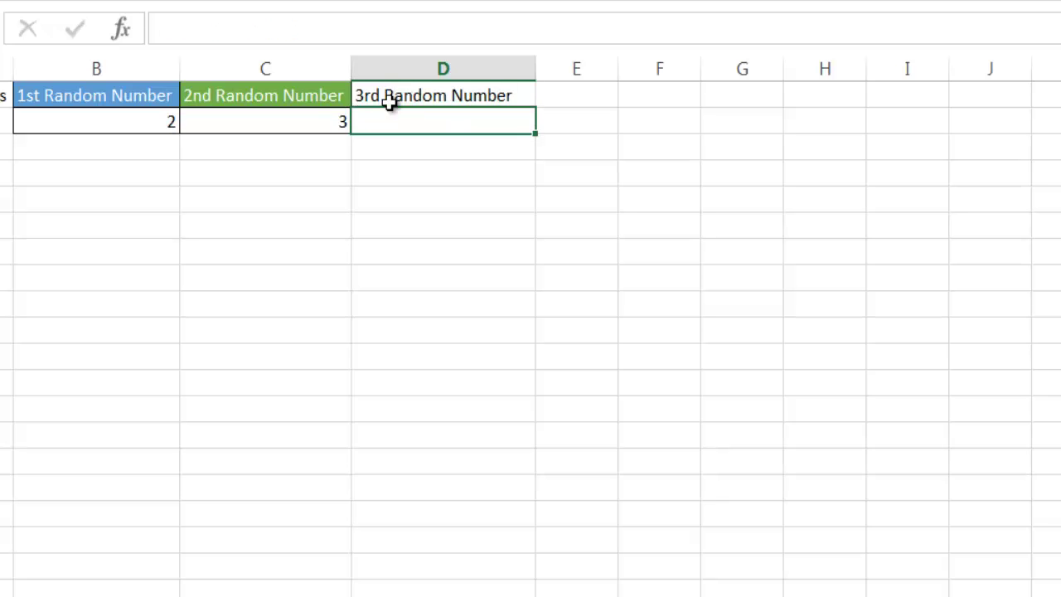
Step: Add borders to cells D1:D2 and apply the Accent4 cell style to the D1 header
{"action": "left_click_drag", "start_coordinate": [376, 99], "coordinate": [391, 117]}
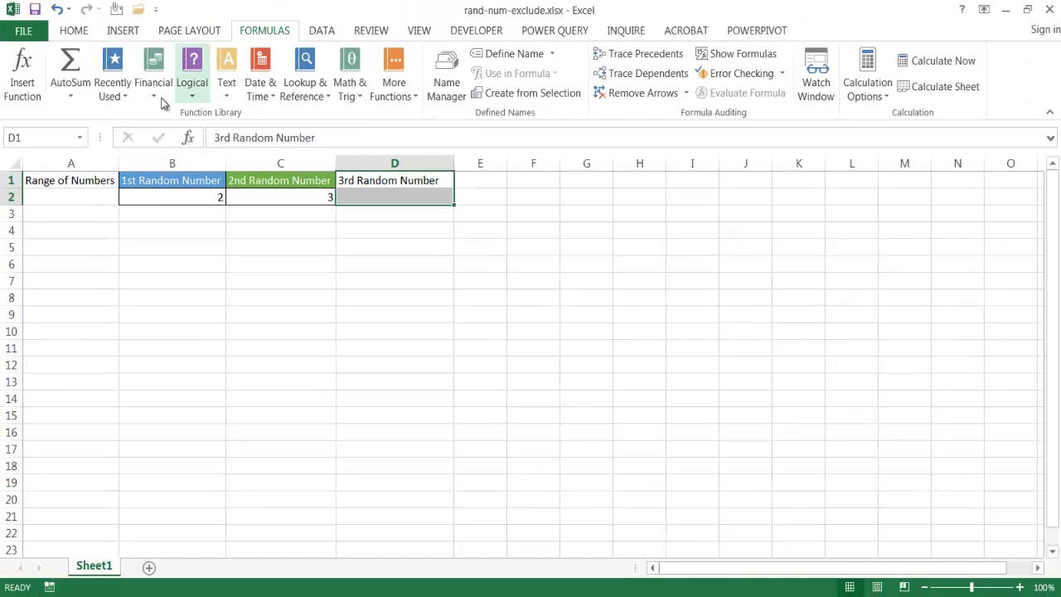
{"action": "left_click", "coordinate": [30, 0]}
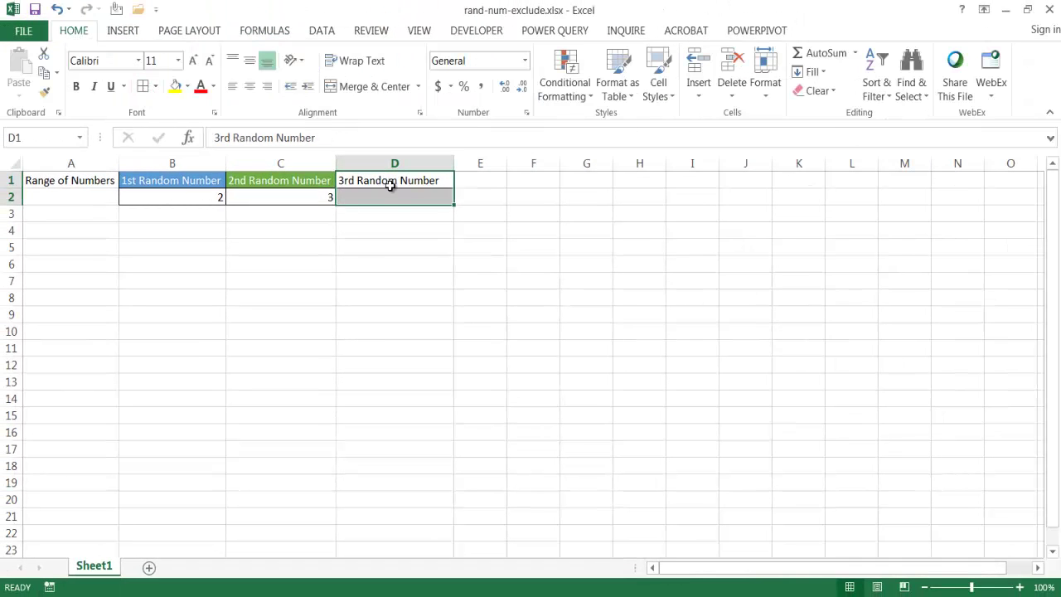
{"action": "left_click", "coordinate": [663, 92]}
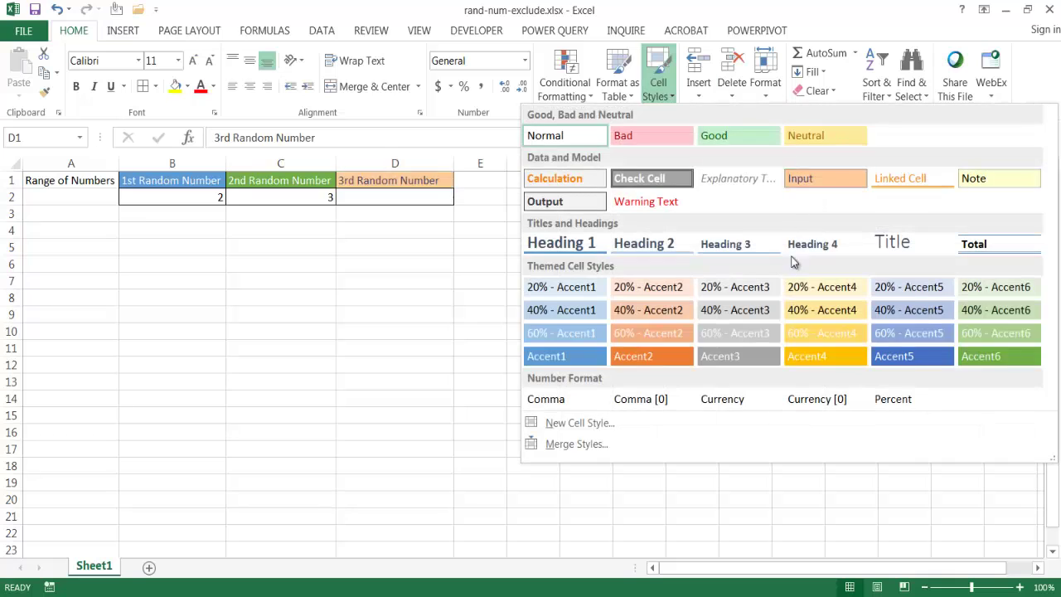
{"action": "left_click", "coordinate": [825, 355]}
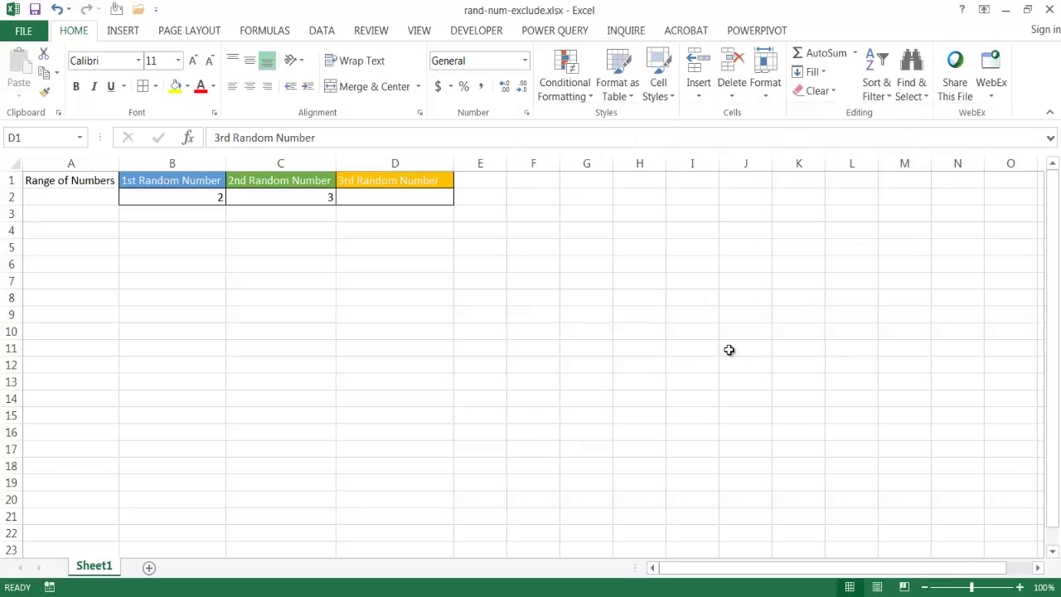
Step: Copy the formula text of C2 into D2 and nest IF(C2={1;2;3;4;5},"",) as the first IF's value if false
{"action": "left_click", "coordinate": [382, 195]}
{"action": "left_click", "coordinate": [309, 197]}
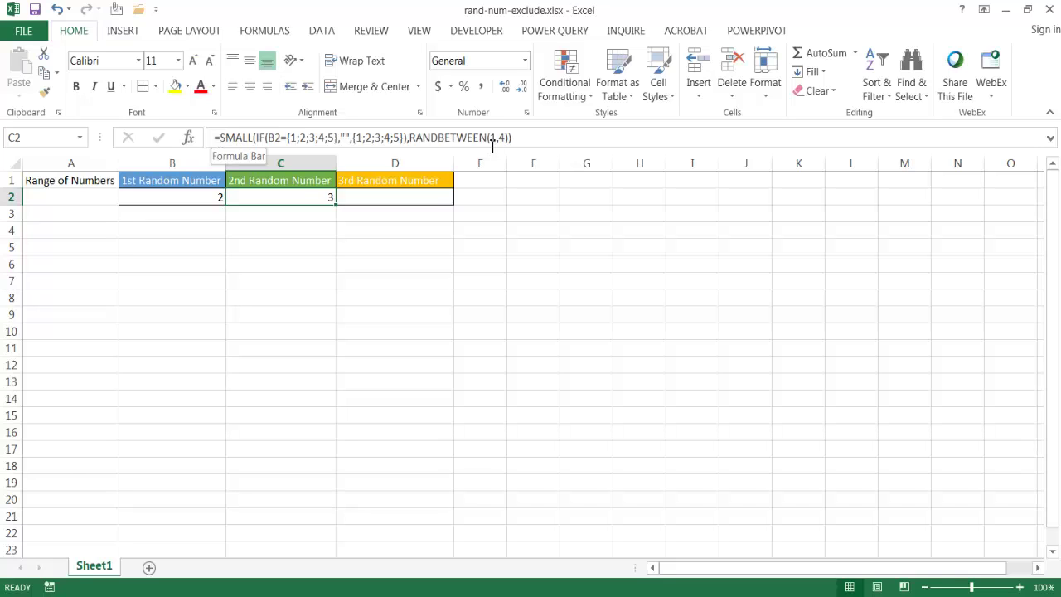
{"action": "left_click", "coordinate": [521, 139]}
{"action": "left_click_drag", "start_coordinate": [521, 140], "coordinate": [212, 138]}
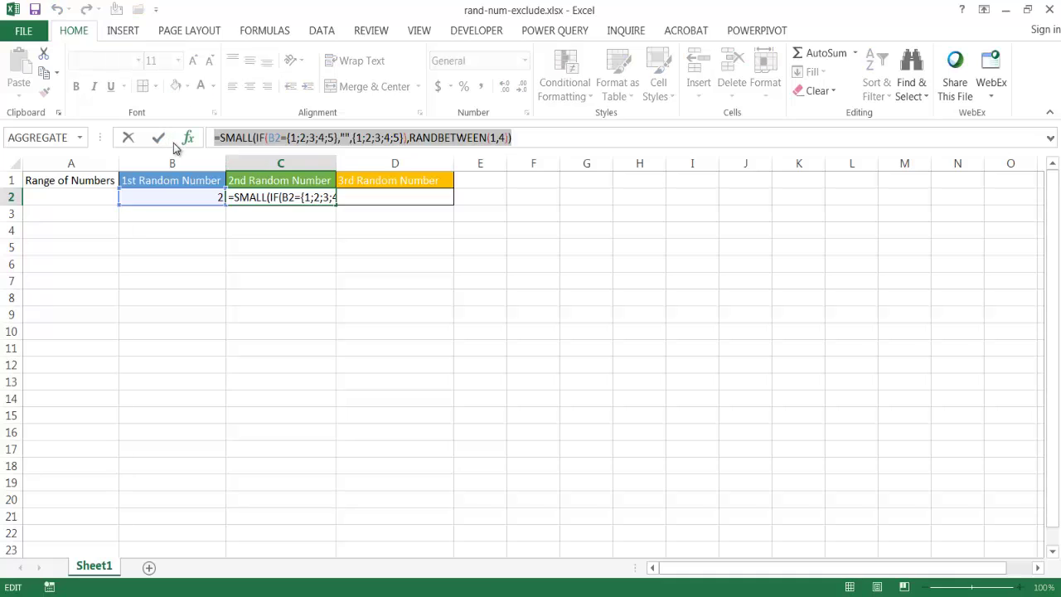
{"action": "key", "text": "ctrl+c"}
{"action": "key", "text": "Escape"}
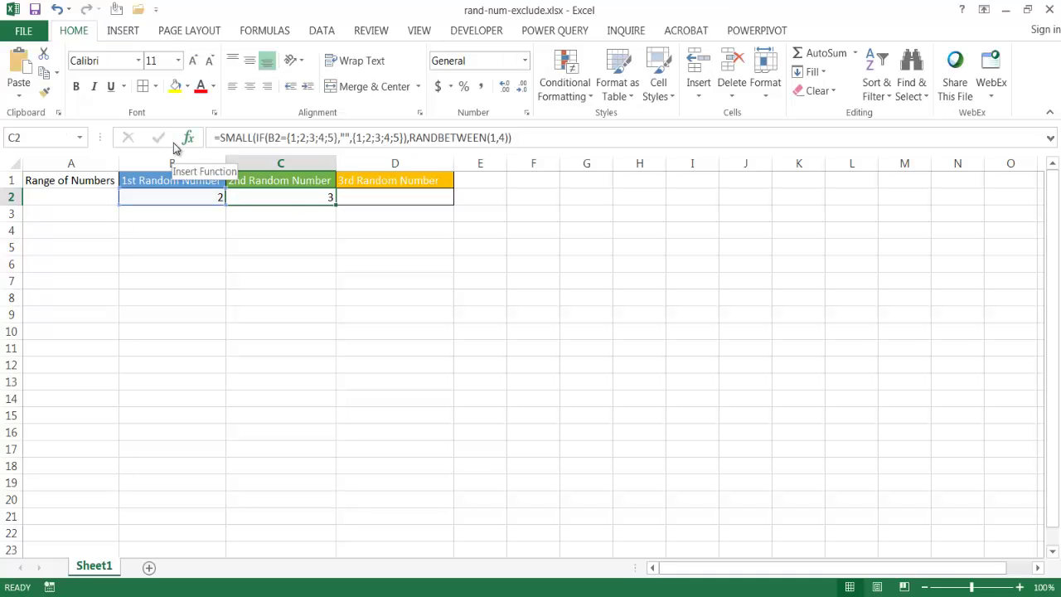
{"action": "left_click", "coordinate": [359, 197]}
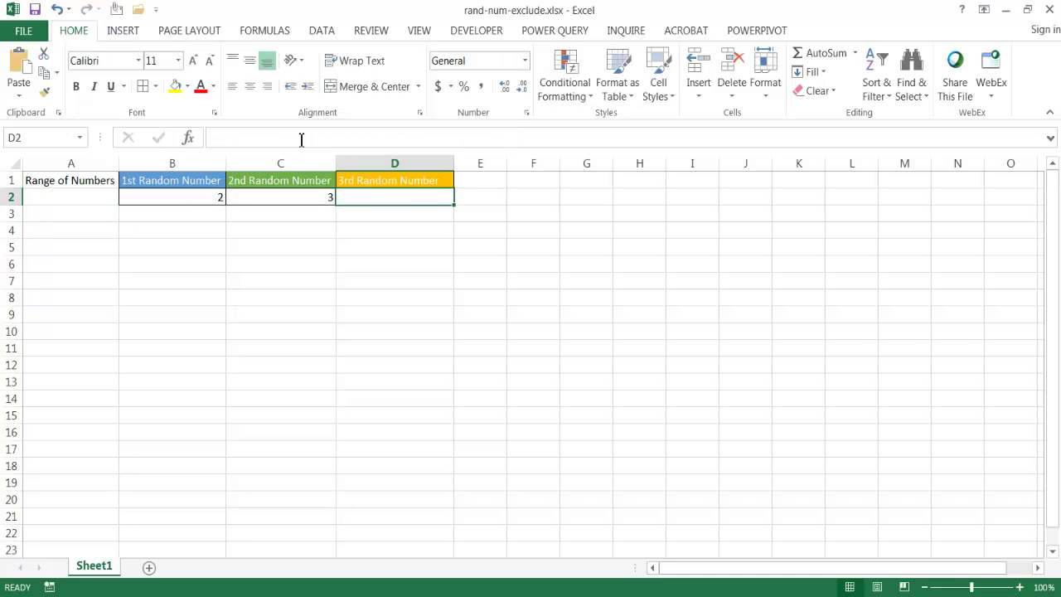
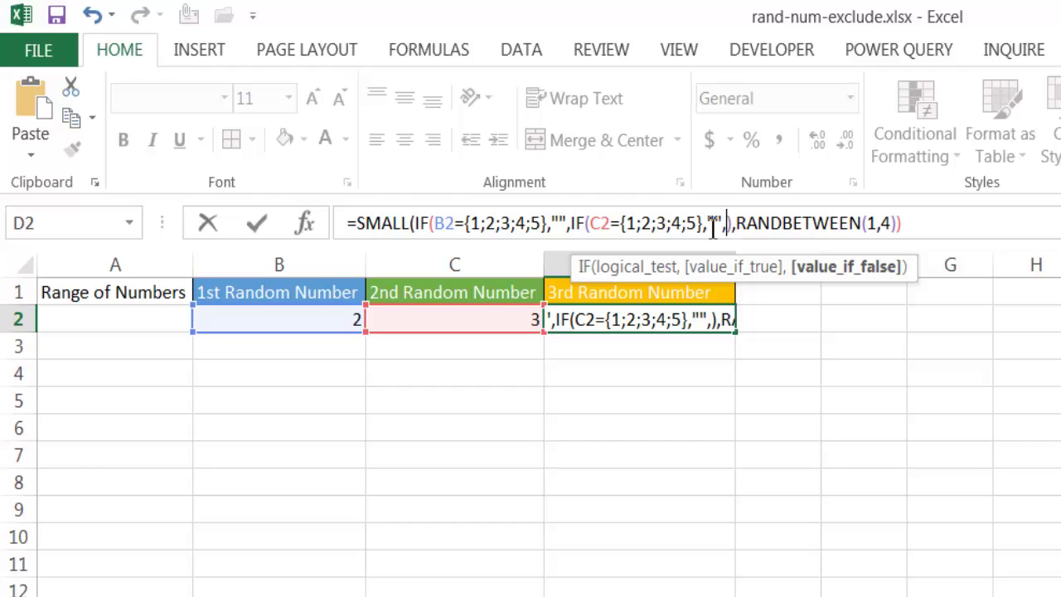
Step: Copy the array {1;2;3;4;5} into the nested IF's value-if-false argument in the D2 formula
{"action": "left_click", "coordinate": [707, 225]}
{"action": "left_click_drag", "start_coordinate": [707, 226], "coordinate": [626, 232]}
{"action": "key", "text": "ctrl+c"}
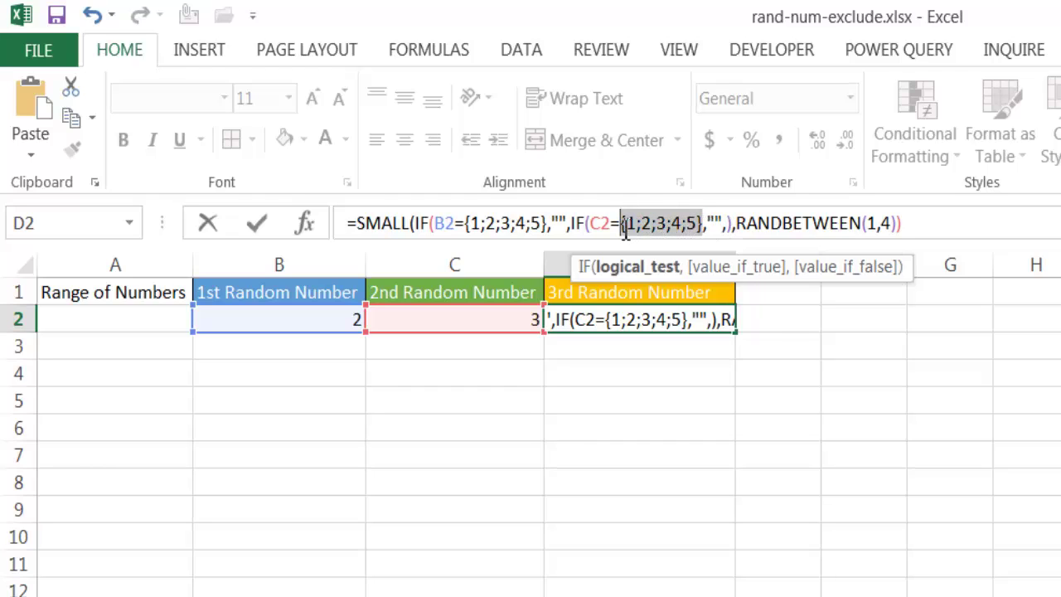
{"action": "left_click", "coordinate": [727, 224]}
{"action": "left_click", "coordinate": [729, 224]}
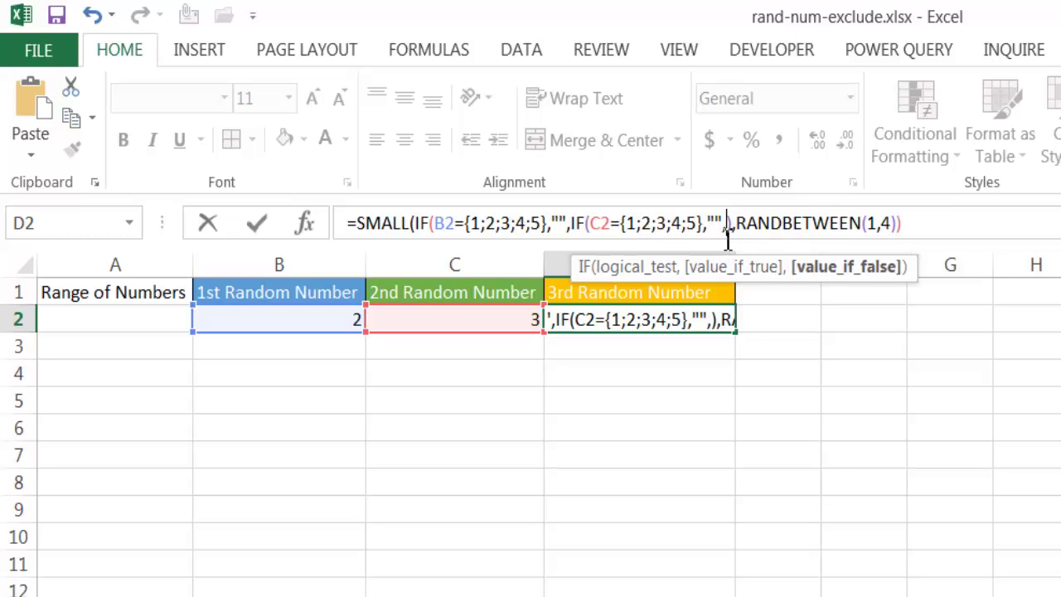
{"action": "key", "text": "ctrl+v"}
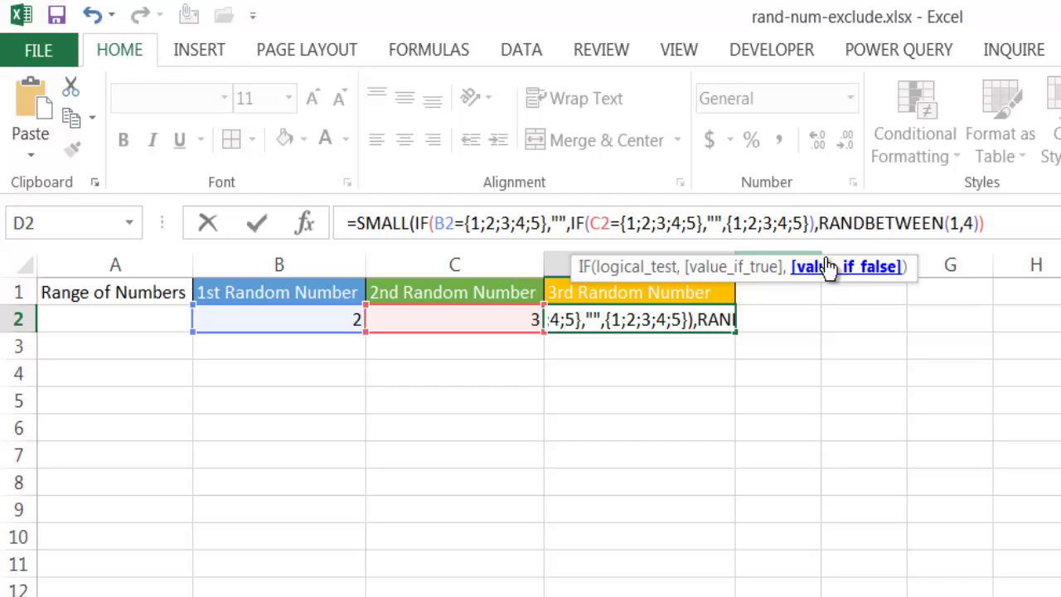
Step: Set RANDBETWEEN's top value to 3 in the D2 formula, add the missing closing parenthesis after the nested IF, and enter the formula
{"action": "double_click", "coordinate": [967, 229]}
{"action": "type", "text": "3"}
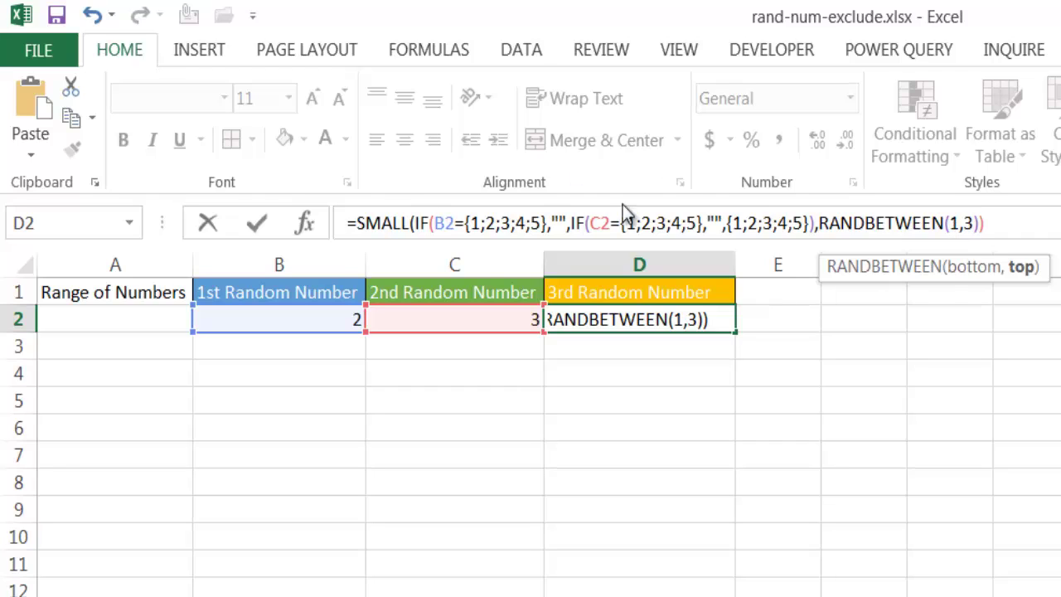
{"action": "key", "text": "End"}
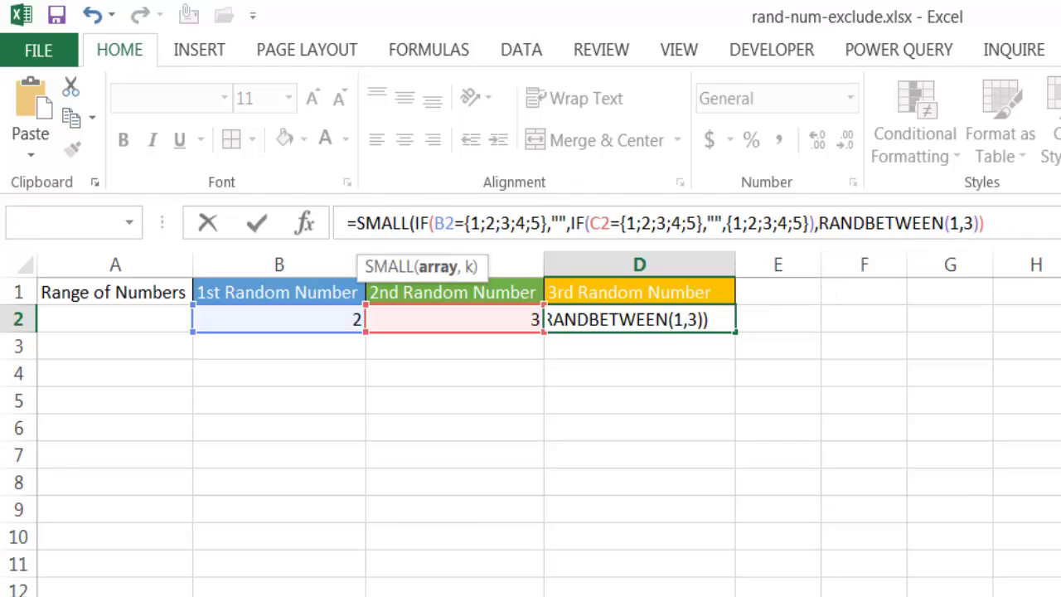
{"action": "left_click", "coordinate": [814, 224]}
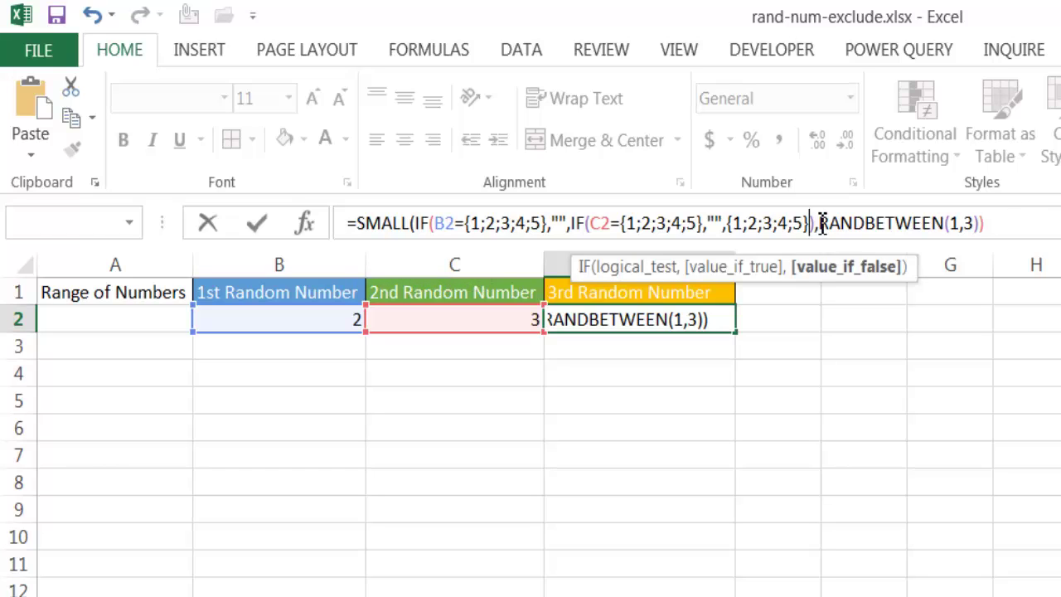
{"action": "key", "text": "Right"}
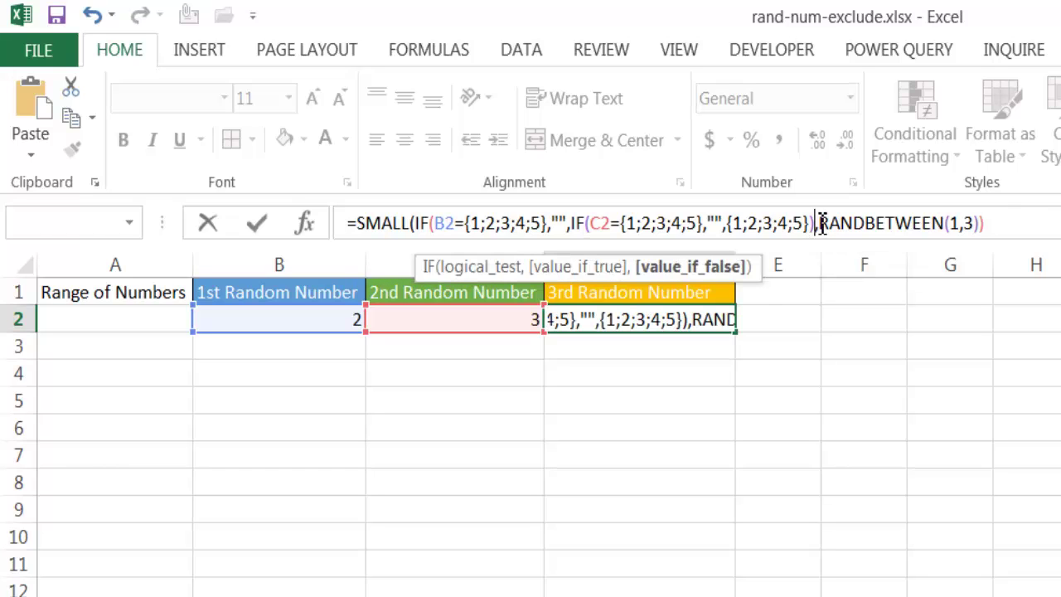
{"action": "type", "text": ")"}
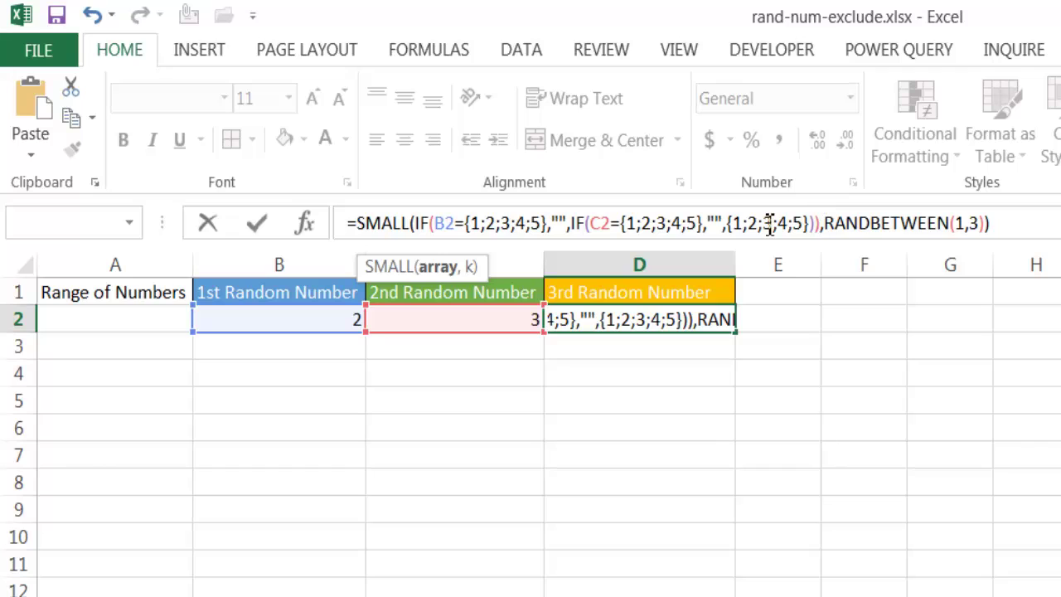
{"action": "left_click", "coordinate": [1013, 218]}
{"action": "key", "text": "Return"}
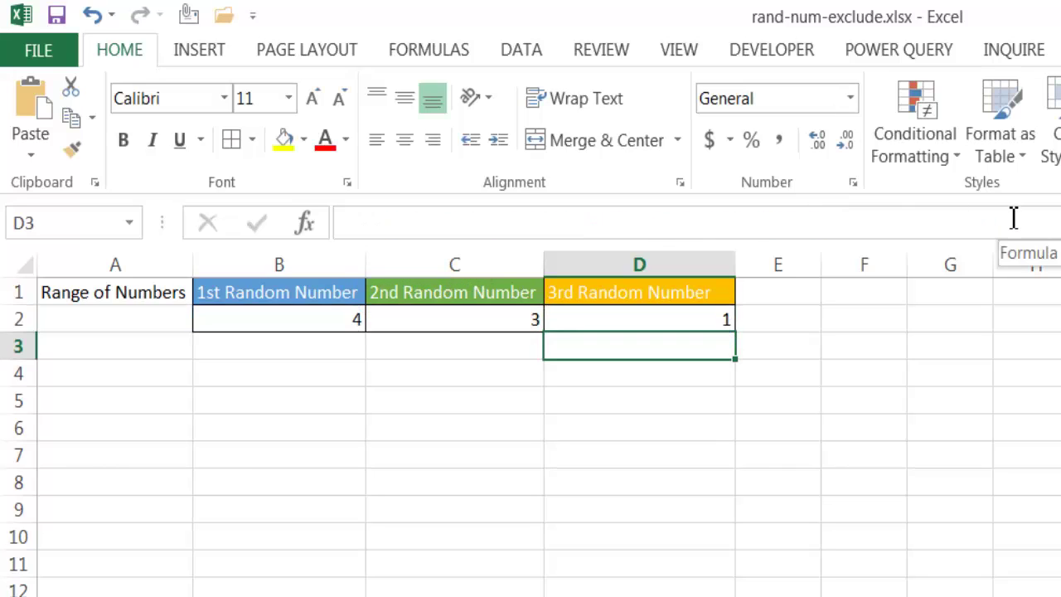
Step: Recalculate the workbook repeatedly to check that the three random numbers in B2:D2 never repeat
{"action": "left_click", "coordinate": [700, 320]}
{"action": "left_click", "coordinate": [867, 293]}
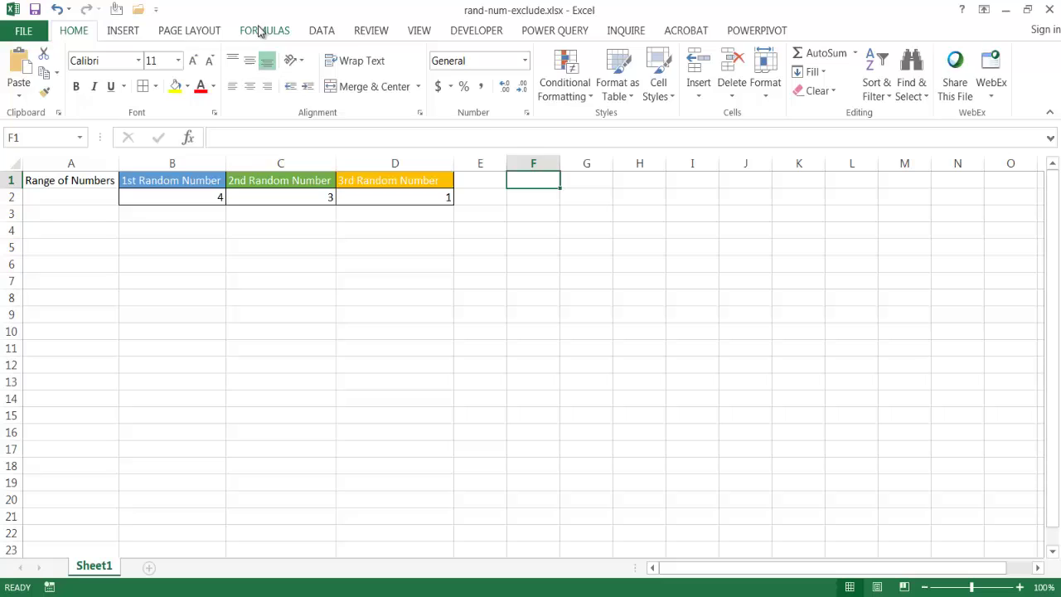
{"action": "left_click", "coordinate": [260, 31]}
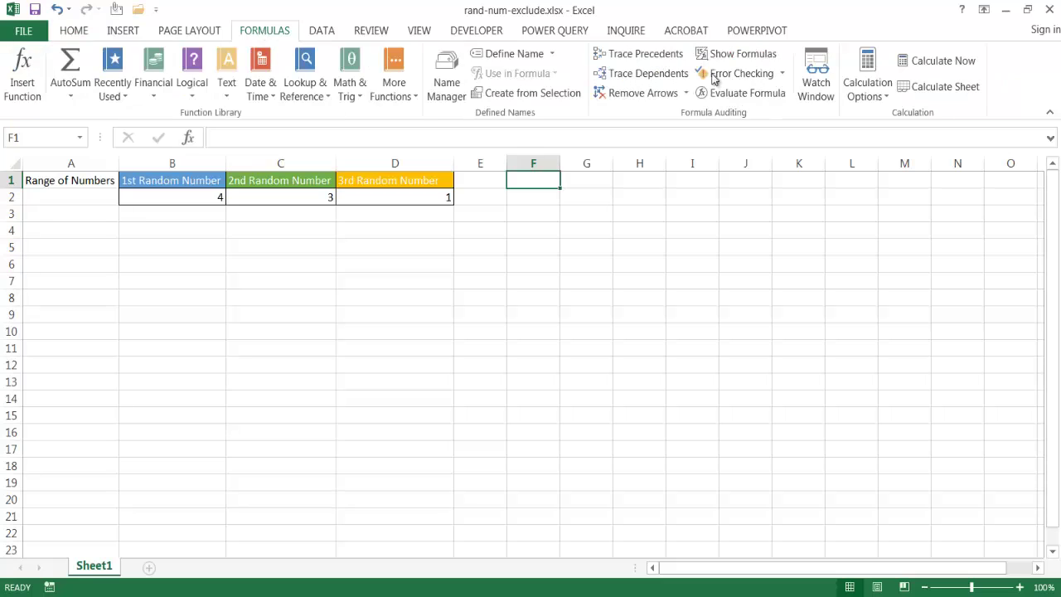
{"action": "left_click", "coordinate": [925, 63]}
{"action": "left_click", "coordinate": [926, 62]}
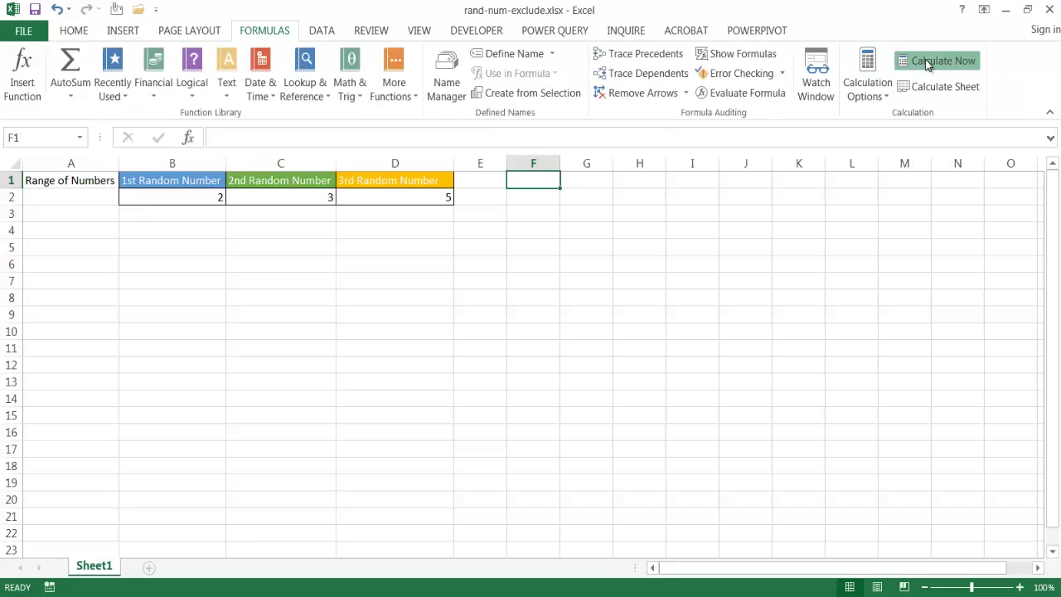
{"action": "left_click", "coordinate": [926, 62]}
{"action": "left_click", "coordinate": [926, 62]}
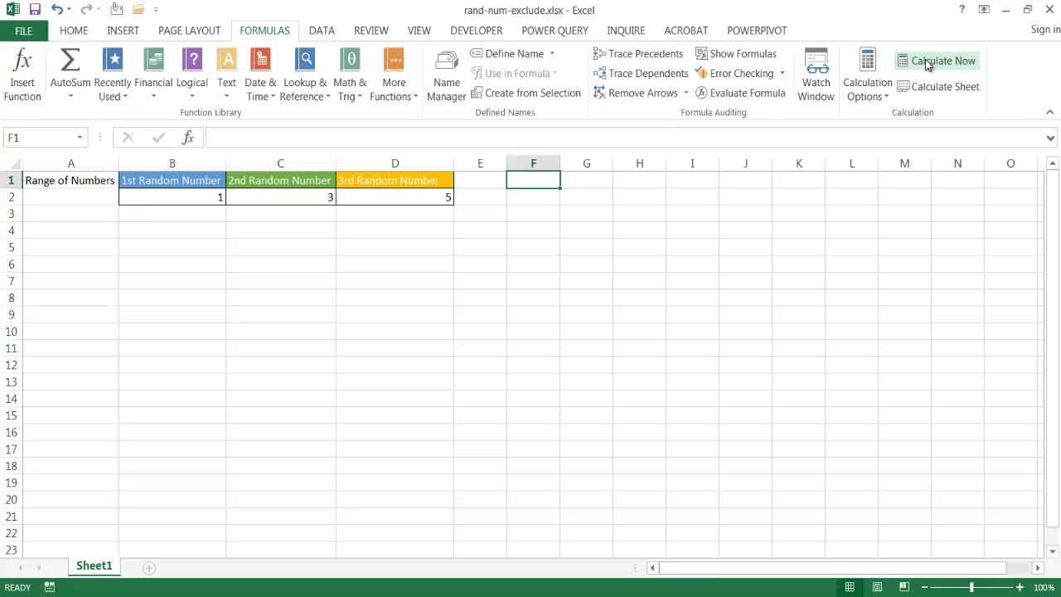
{"action": "left_click", "coordinate": [927, 64]}
{"action": "left_click", "coordinate": [928, 64]}
{"action": "left_click", "coordinate": [928, 64]}
{"action": "left_click", "coordinate": [927, 63]}
{"action": "left_click", "coordinate": [928, 64]}
{"action": "left_click", "coordinate": [928, 64]}
{"action": "left_click", "coordinate": [927, 64]}
{"action": "left_click", "coordinate": [929, 64]}
{"action": "left_click", "coordinate": [930, 63]}
{"action": "left_click", "coordinate": [929, 64]}
{"action": "left_click", "coordinate": [929, 63]}
{"action": "left_click", "coordinate": [929, 64]}
{"action": "left_click", "coordinate": [929, 64]}
{"action": "left_click", "coordinate": [929, 63]}
{"action": "left_click", "coordinate": [929, 64]}
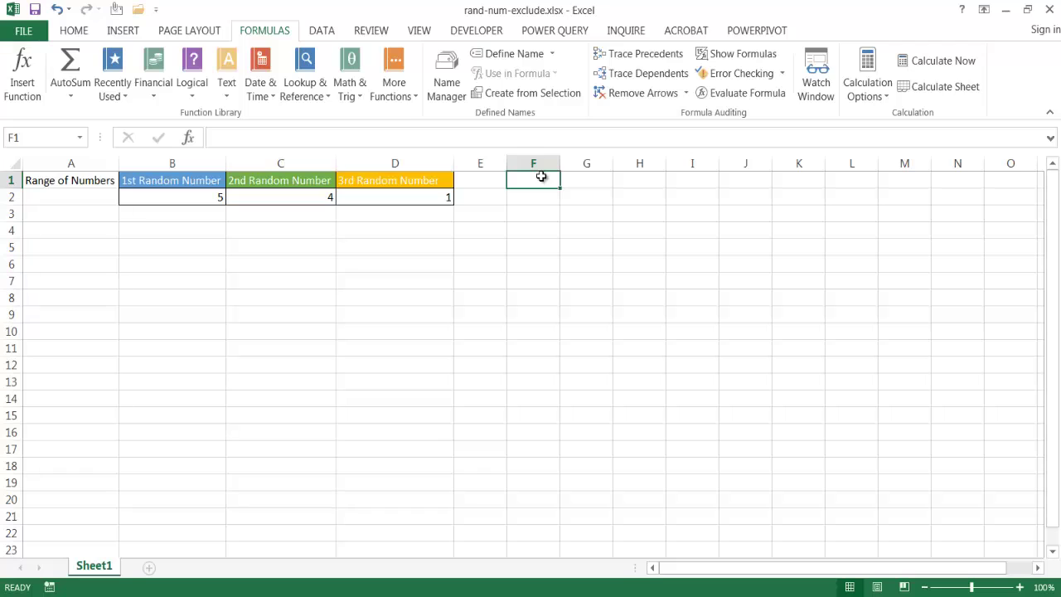
Step: Enter the comparison headers "b=c?", "c=d?" and "b=d?" in cells F1, G1 and H1
{"action": "type", "text": "b"}
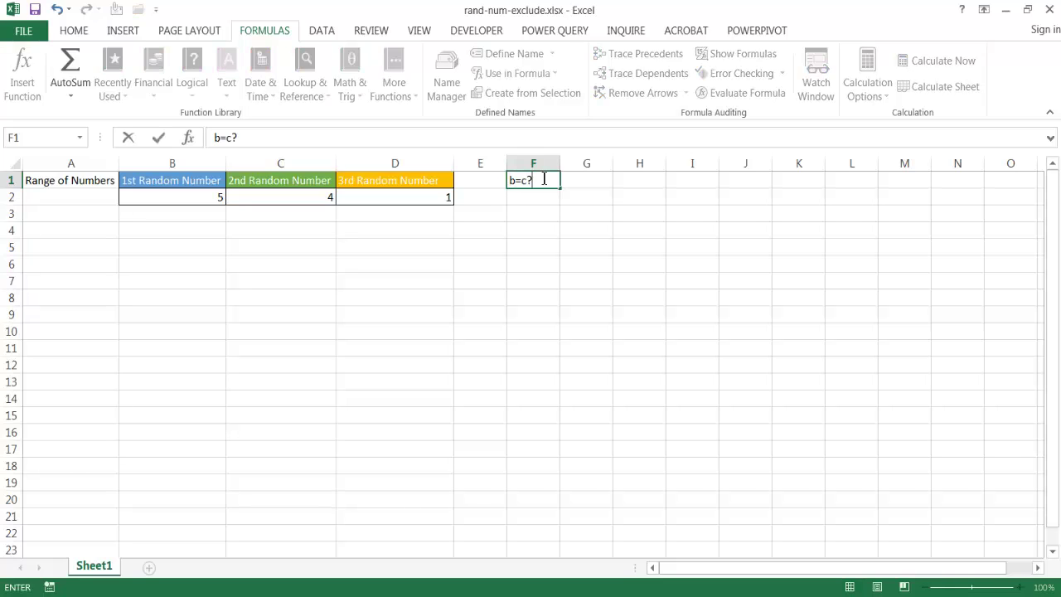
{"action": "key", "text": "Tab"}
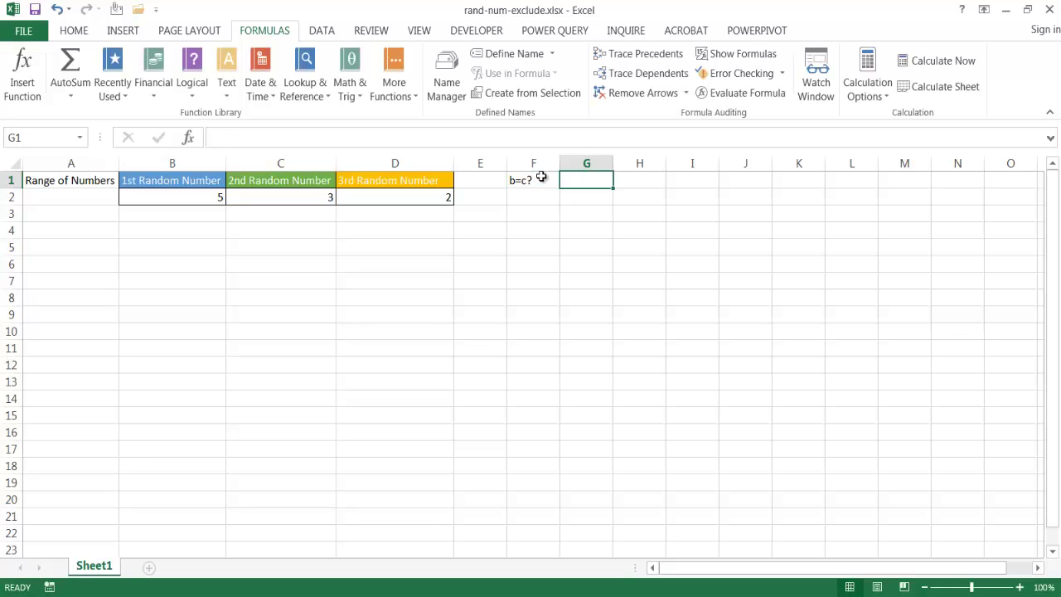
{"action": "type", "text": "c="}
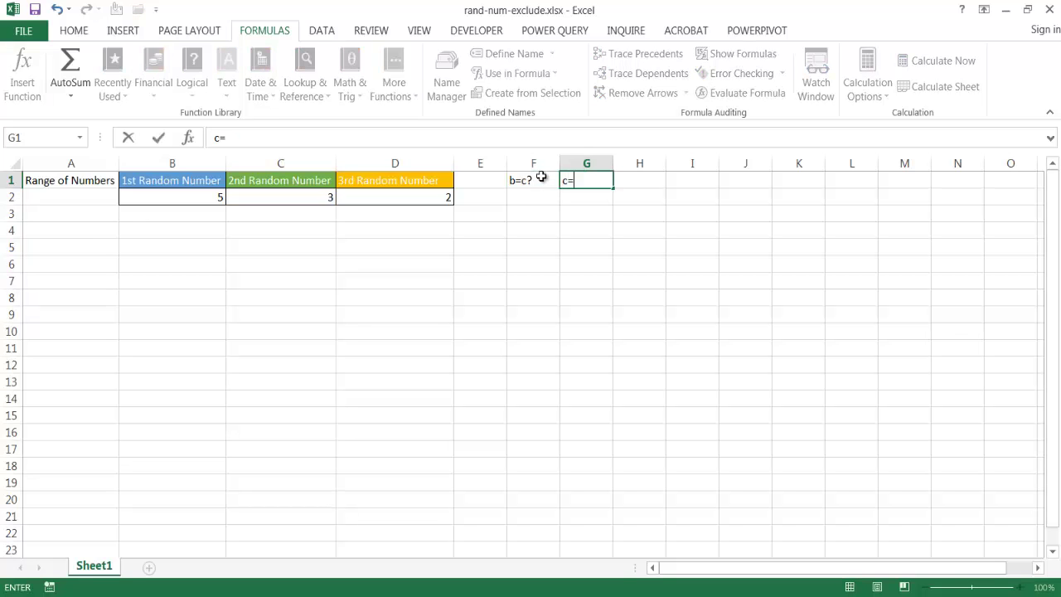
{"action": "type", "text": "d?"}
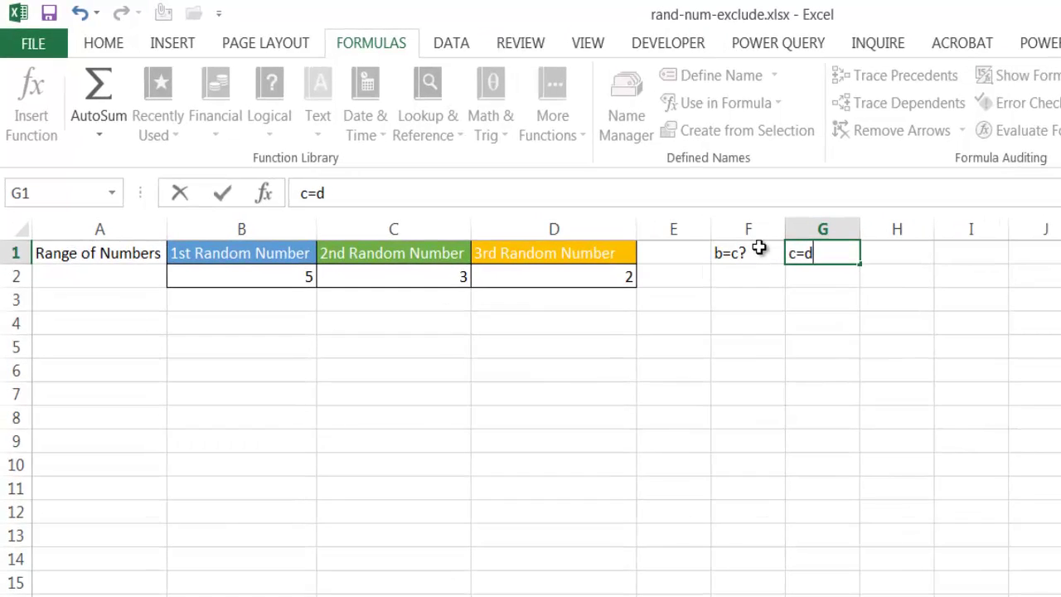
{"action": "key", "text": "Tab"}
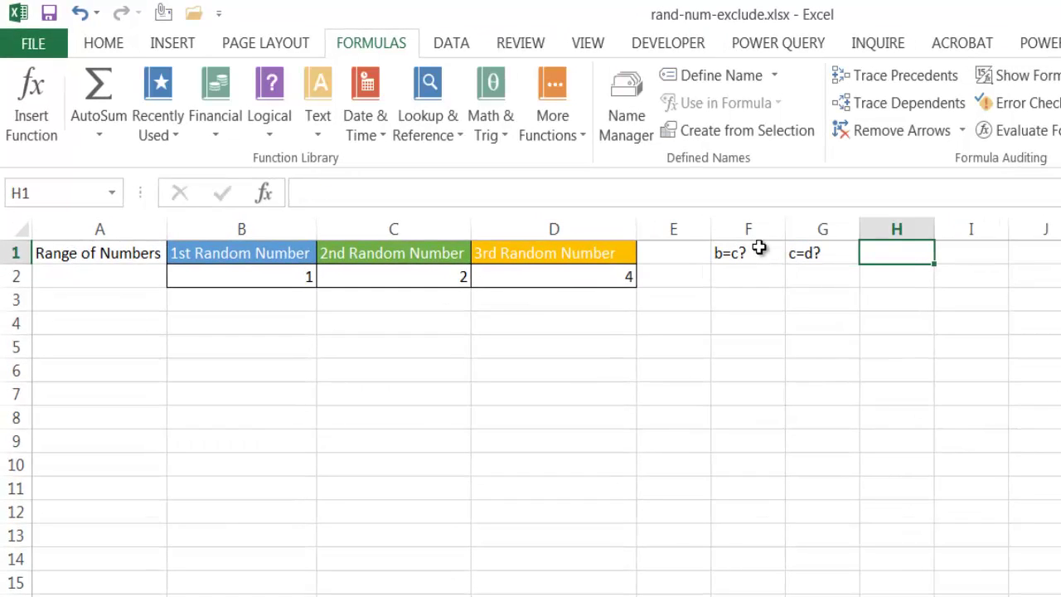
{"action": "type", "text": "b=d?"}
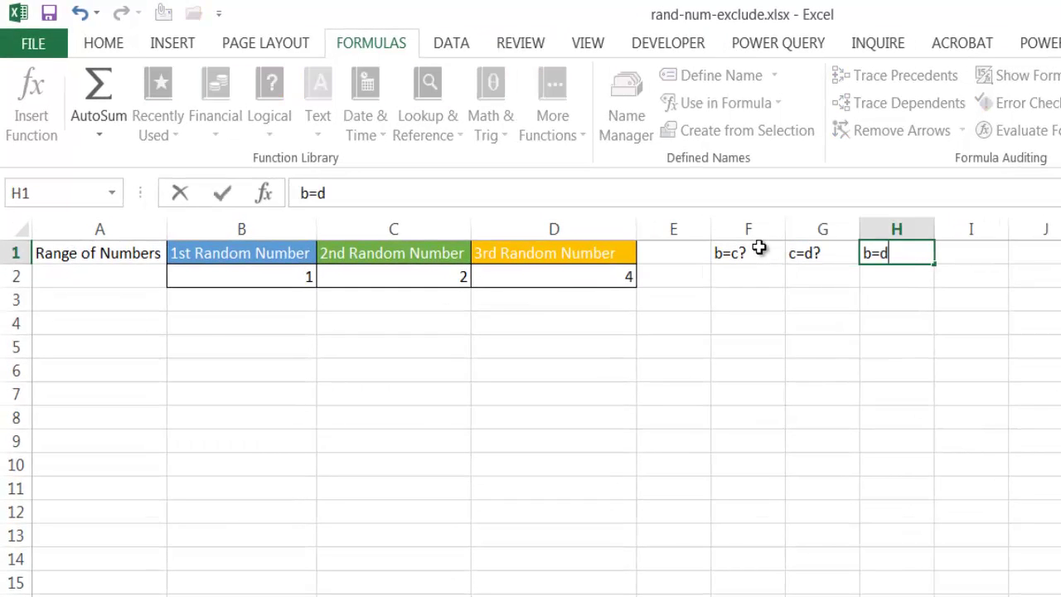
{"action": "key", "text": "Return"}
Step: Enter the comparison formulas =b2=c2 in F2, =c2=d2 in G2 and =b2=d2 in H2
{"action": "left_click", "coordinate": [723, 270]}
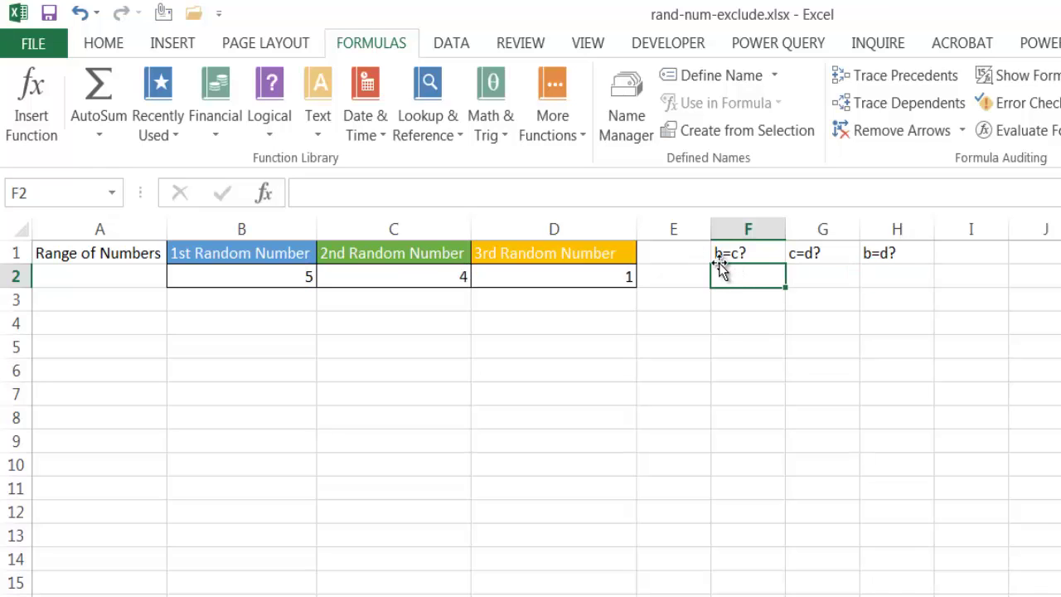
{"action": "double_click", "coordinate": [721, 267]}
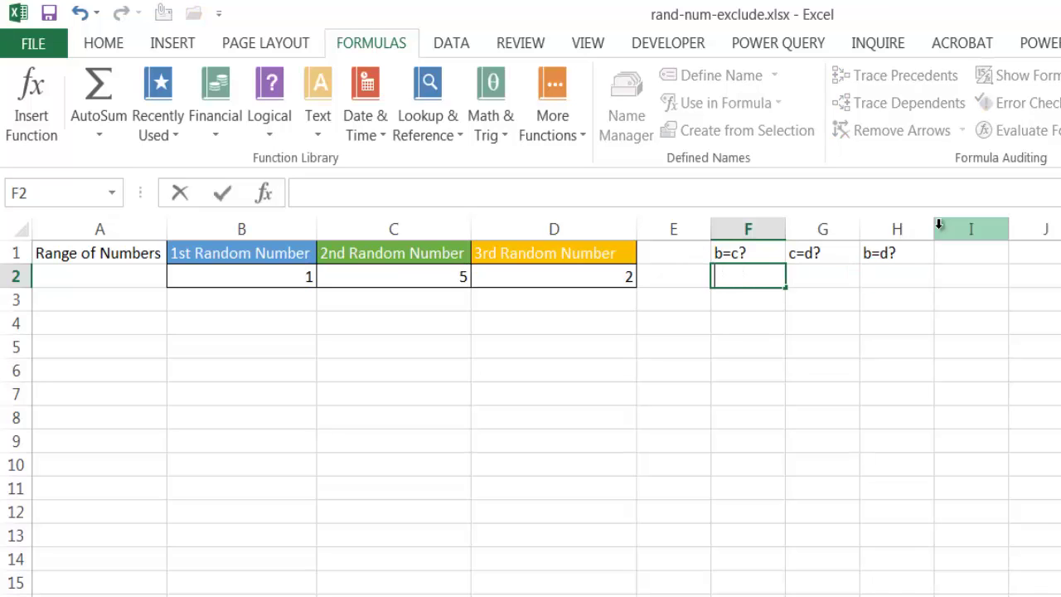
{"action": "type", "text": "=b2"}
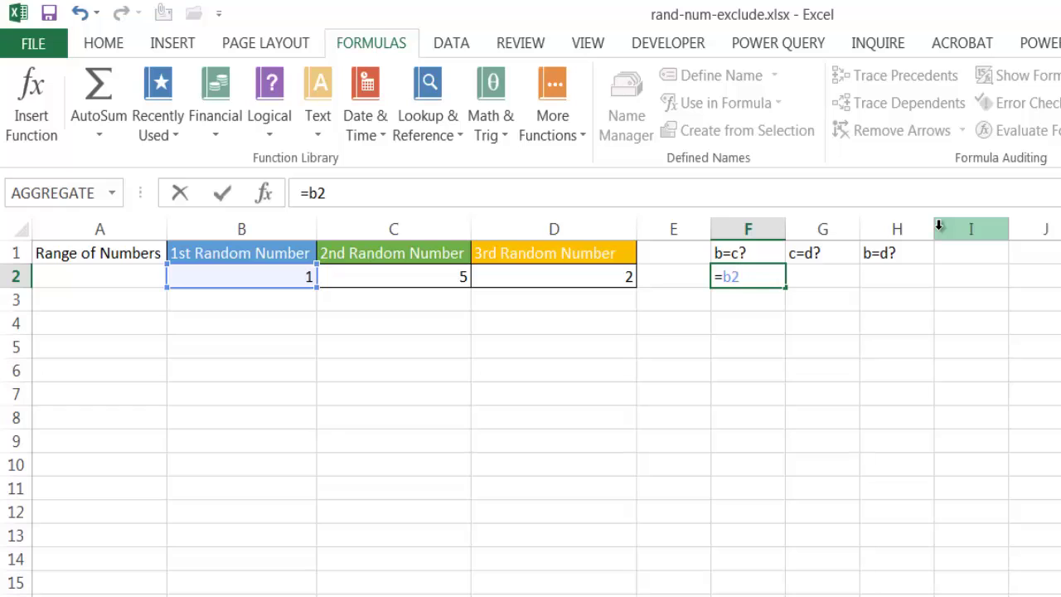
{"action": "type", "text": "=c2"}
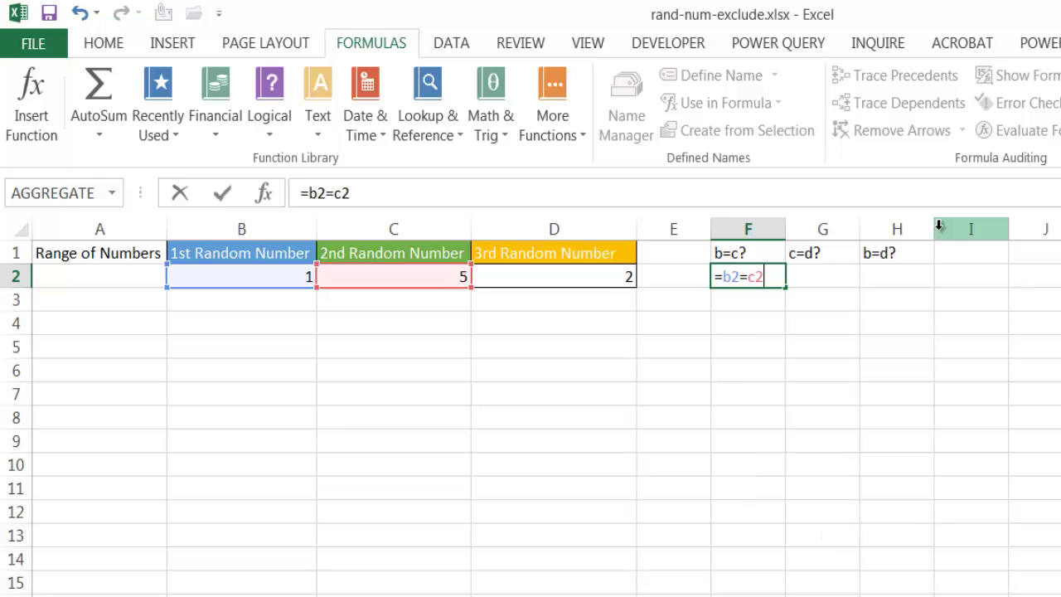
{"action": "key", "text": "Tab"}
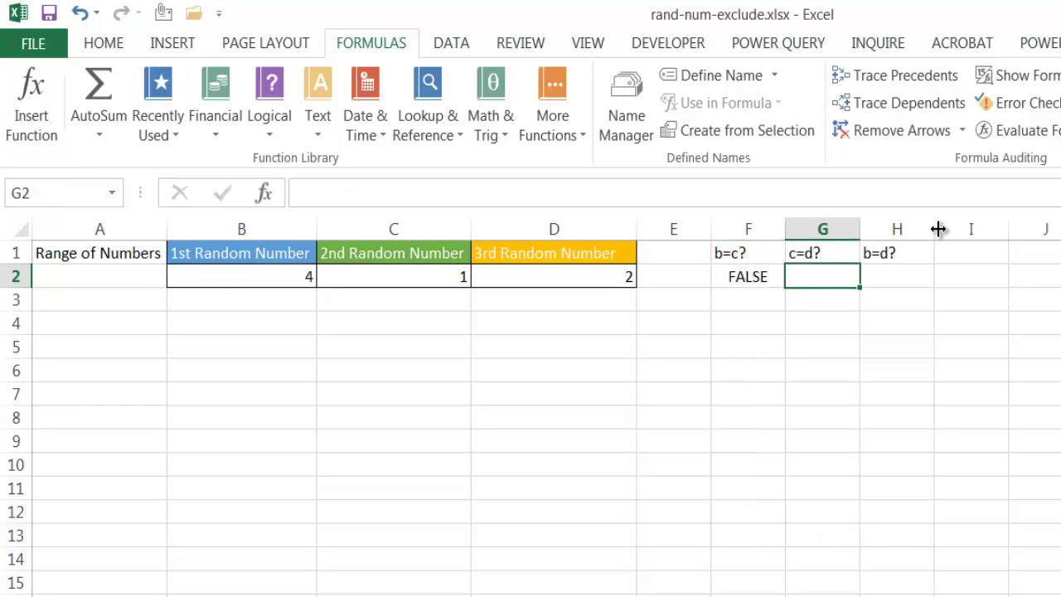
{"action": "type", "text": "=c2"}
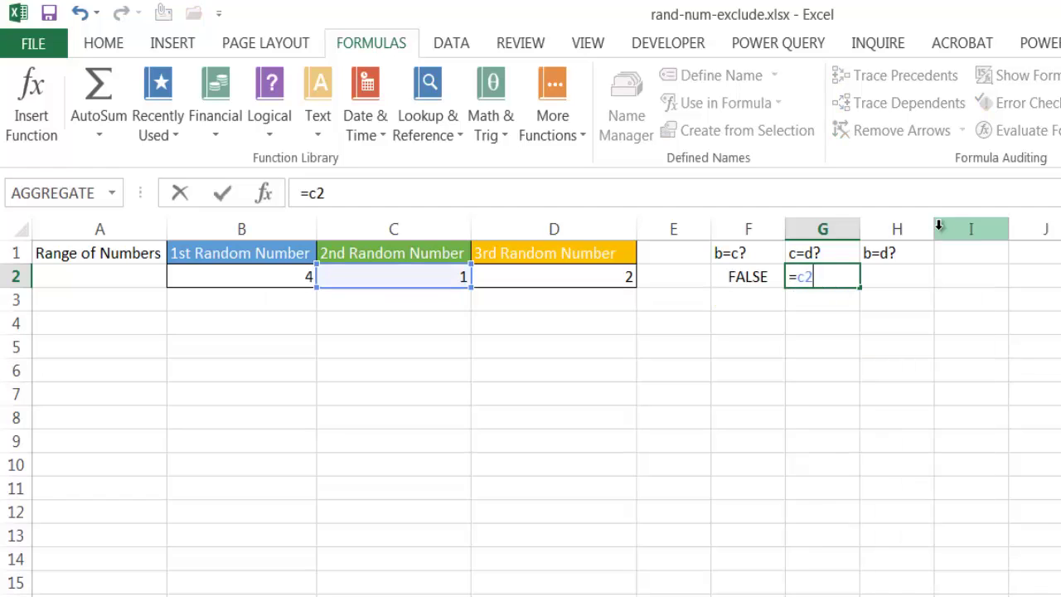
{"action": "type", "text": "=d2"}
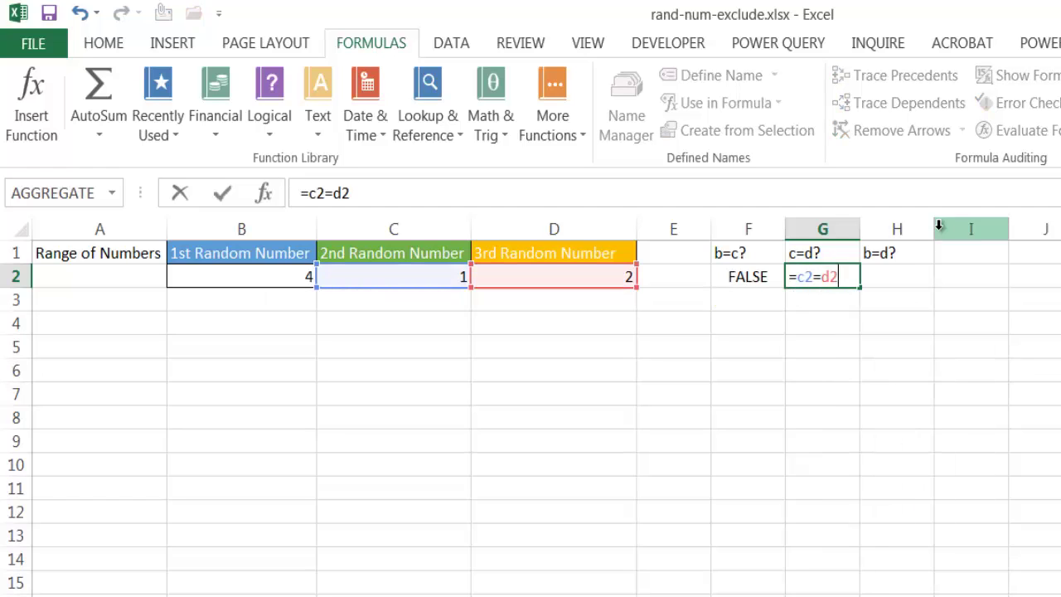
{"action": "key", "text": "Tab"}
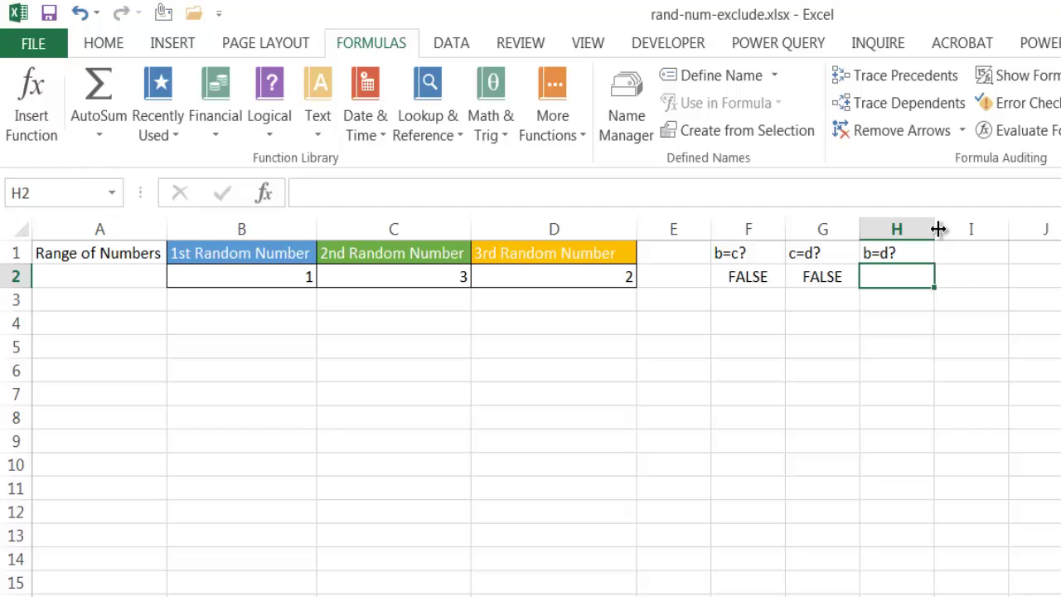
{"action": "type", "text": "=b"}
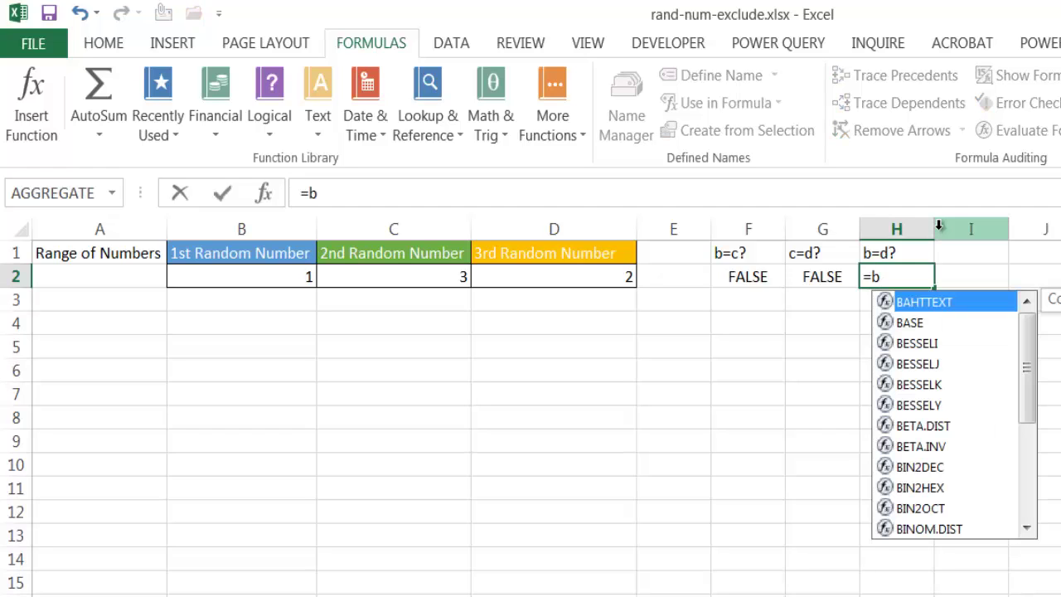
{"action": "type", "text": "2=d2"}
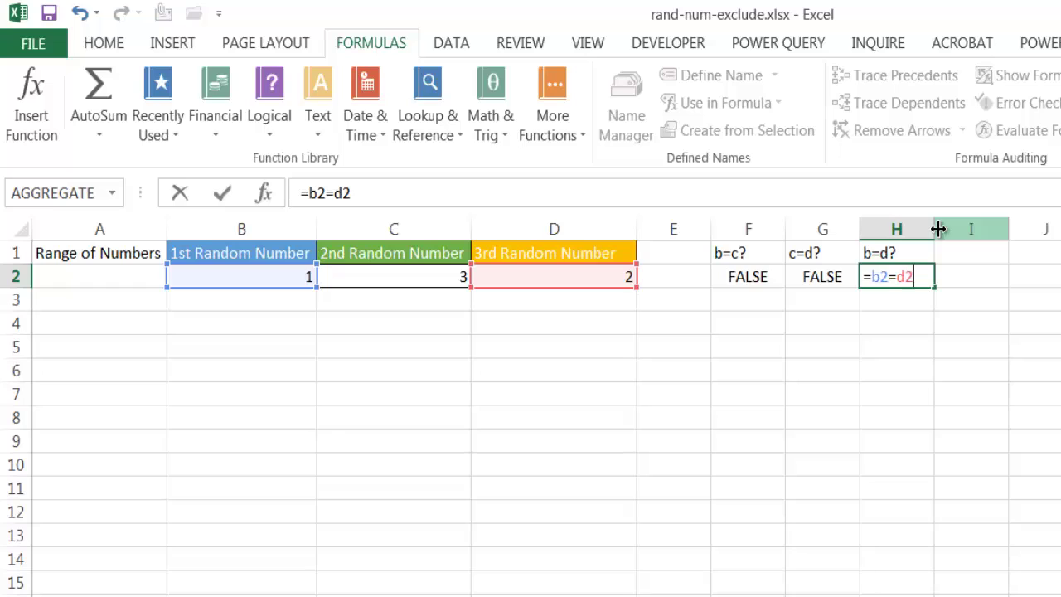
{"action": "key", "text": "Return"}
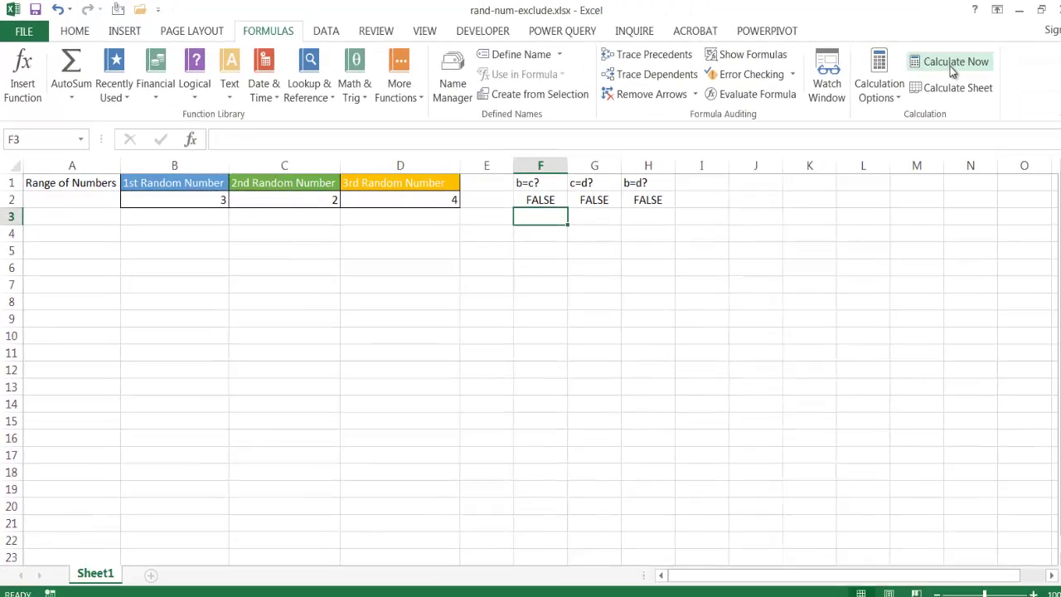
Step: Recalculate the workbook several times and check the comparison results in F2:H2 for any duplicates
{"action": "left_click", "coordinate": [941, 63]}
{"action": "left_click", "coordinate": [941, 63]}
{"action": "left_click", "coordinate": [941, 65]}
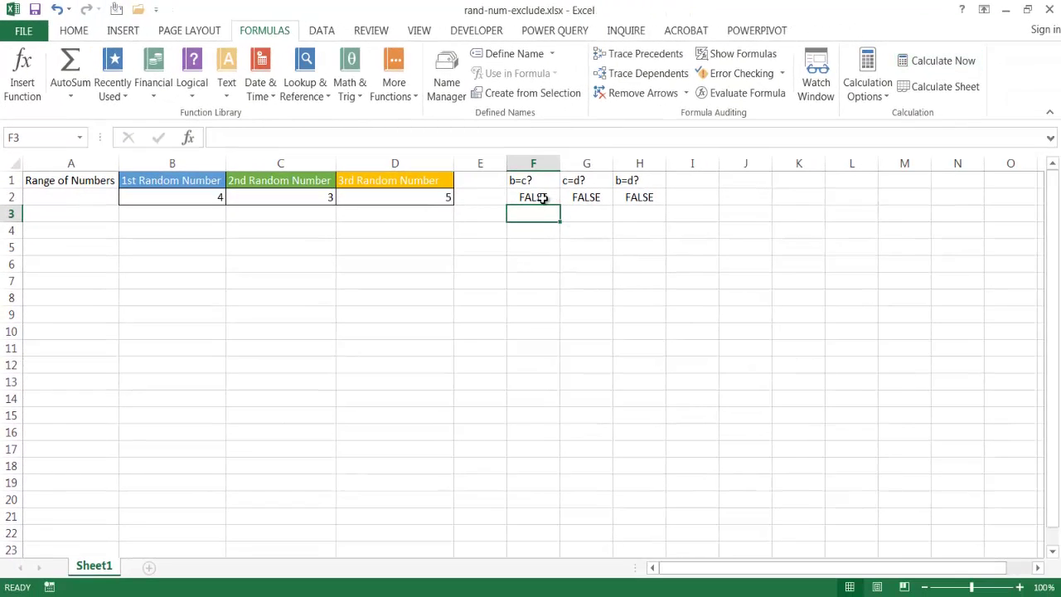
{"action": "left_click", "coordinate": [934, 63]}
{"action": "left_click", "coordinate": [934, 63]}
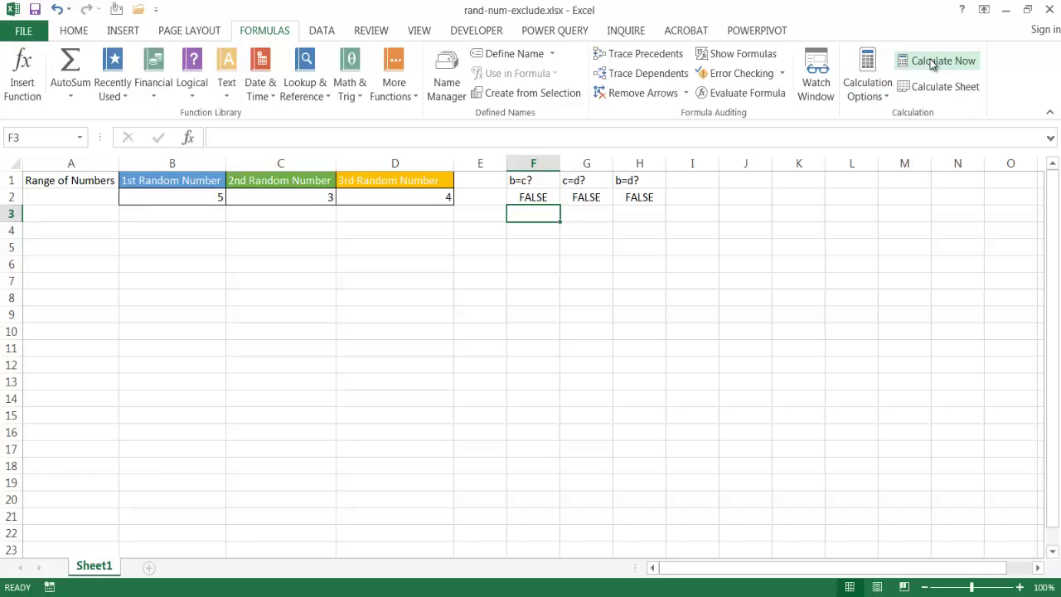
{"action": "left_click", "coordinate": [933, 64]}
{"action": "left_click", "coordinate": [933, 64]}
{"action": "left_click", "coordinate": [932, 64]}
{"action": "left_click", "coordinate": [932, 63]}
{"action": "left_click", "coordinate": [932, 64]}
{"action": "left_click", "coordinate": [932, 63]}
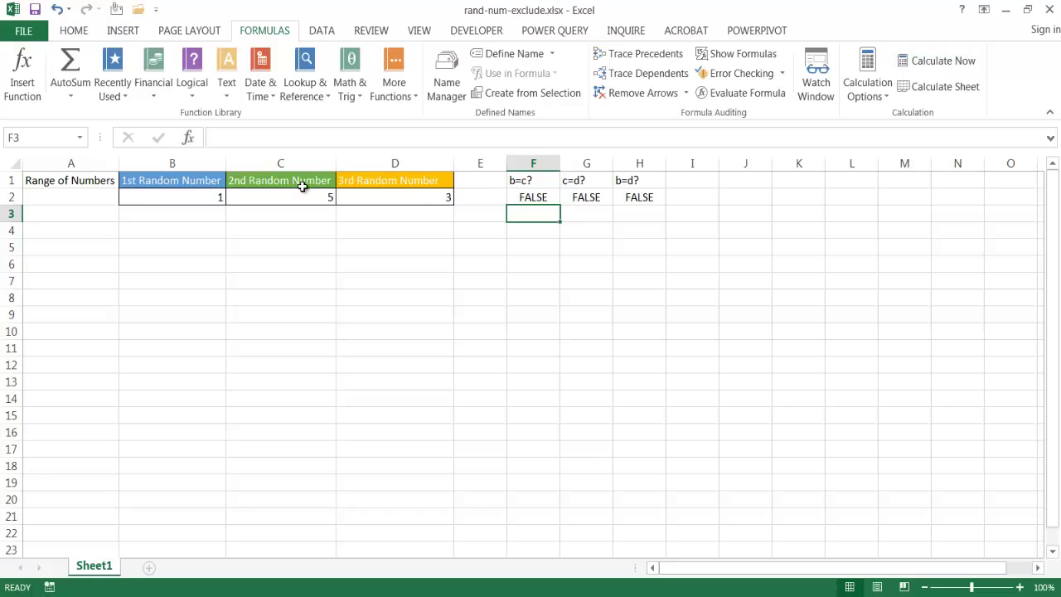
Step: Review the B2 RANDBETWEEN formula and the array constant in the C2 formula's logical test, leaving the formulas unedited
{"action": "left_click", "coordinate": [201, 199]}
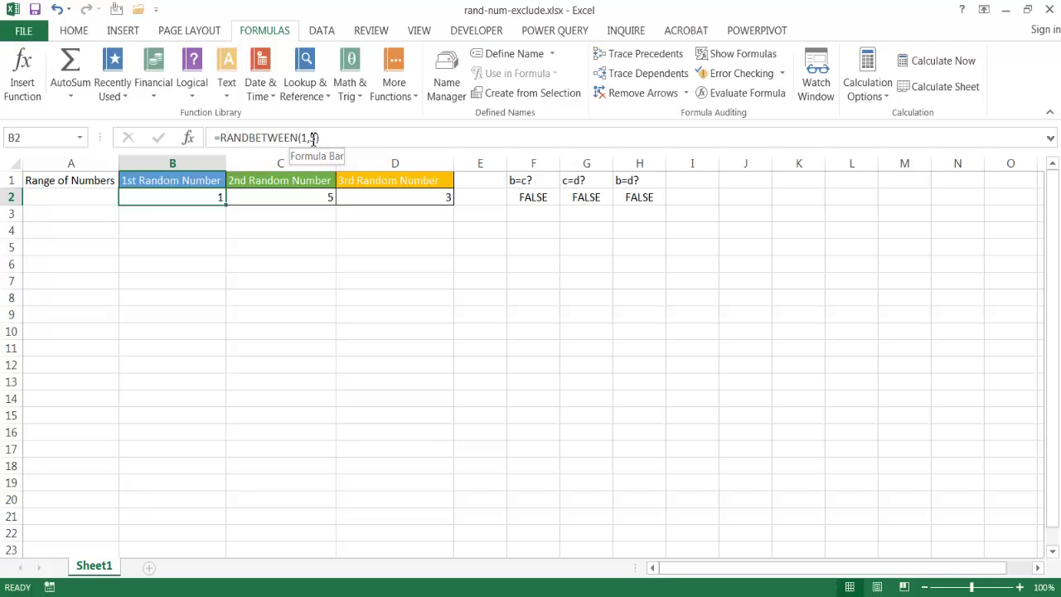
{"action": "left_click", "coordinate": [315, 197]}
{"action": "left_click_drag", "start_coordinate": [292, 138], "coordinate": [334, 137]}
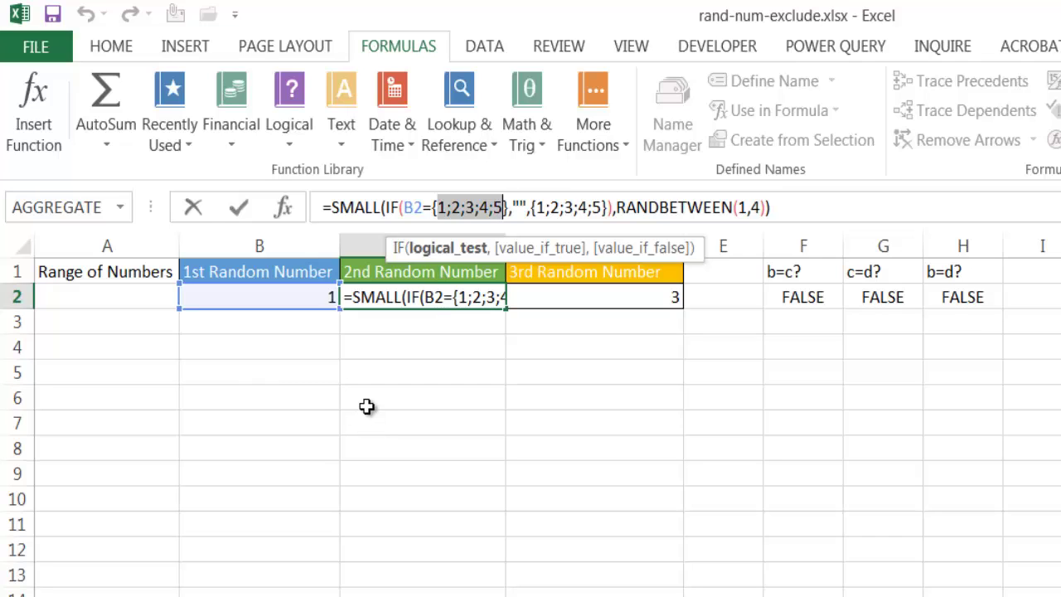
{"action": "key", "text": "Escape"}
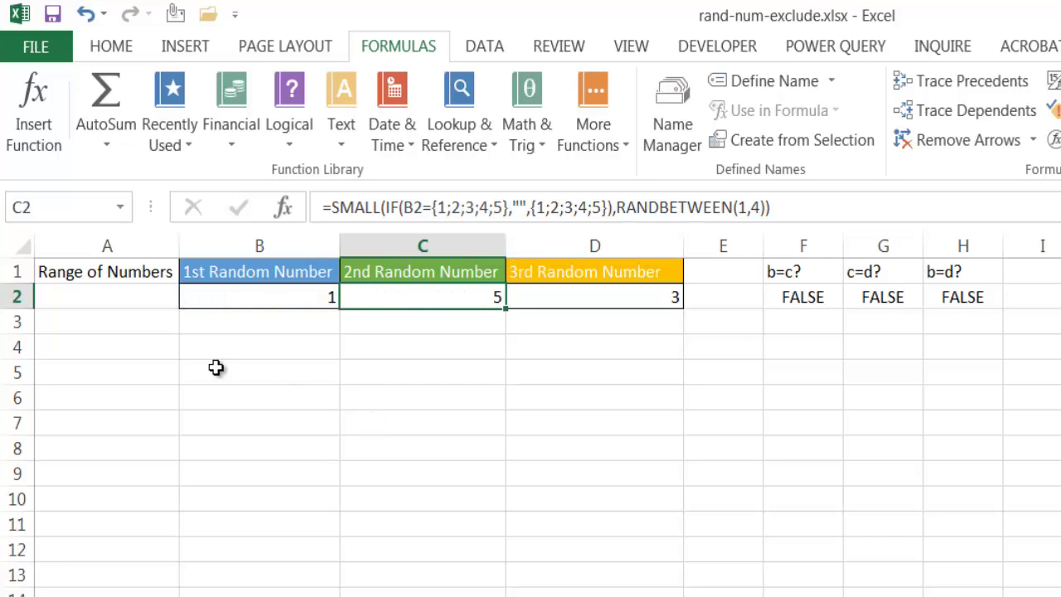
Step: Enter 1 in cell A2 and fill a linear series down column A with a step value of 1
{"action": "left_click", "coordinate": [124, 299]}
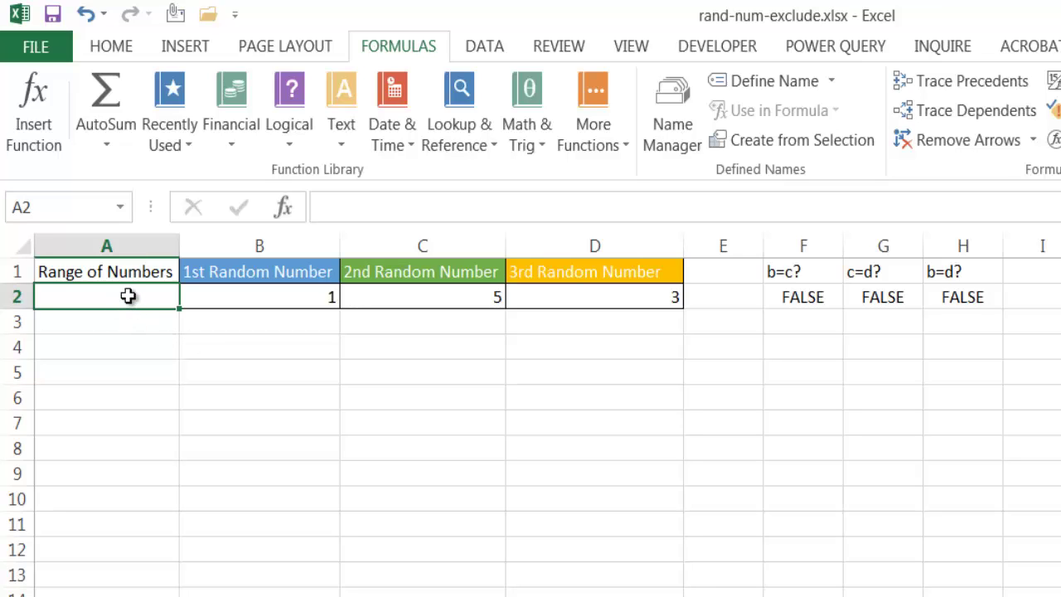
{"action": "type", "text": "1"}
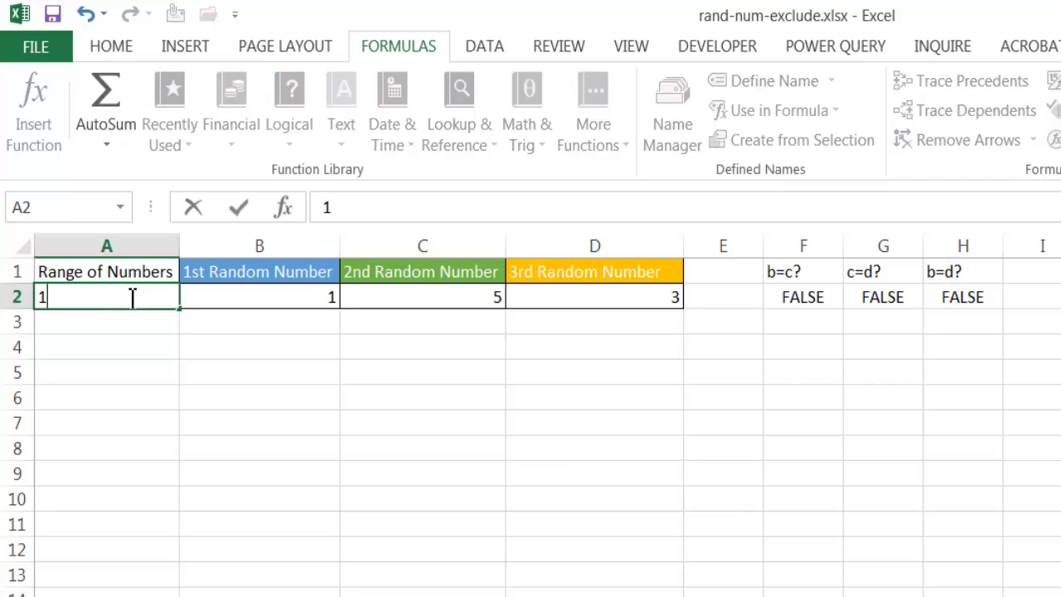
{"action": "key", "text": "ctrl+Return"}
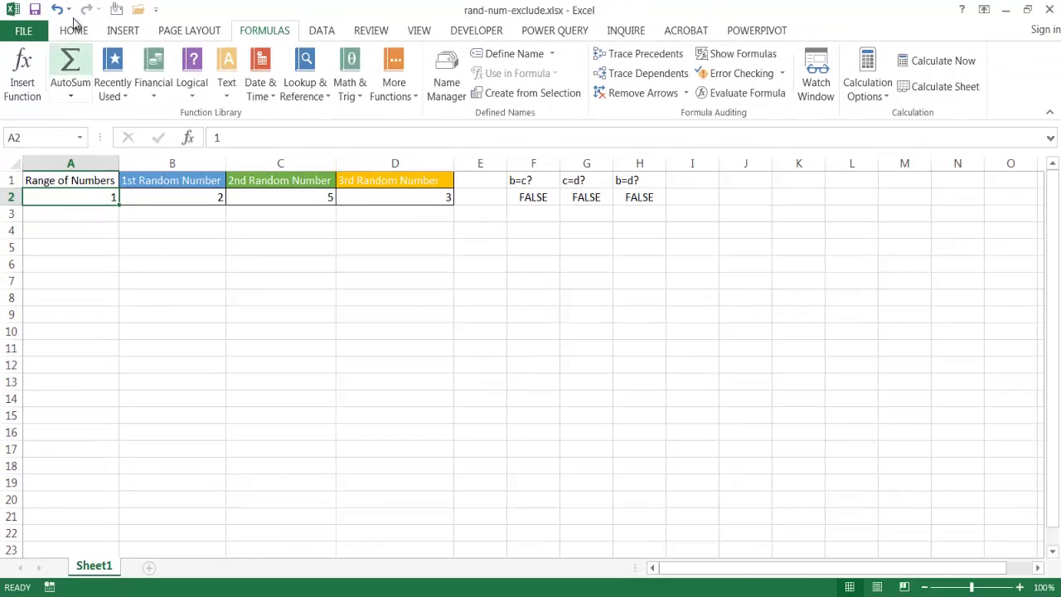
{"action": "left_click", "coordinate": [75, 30]}
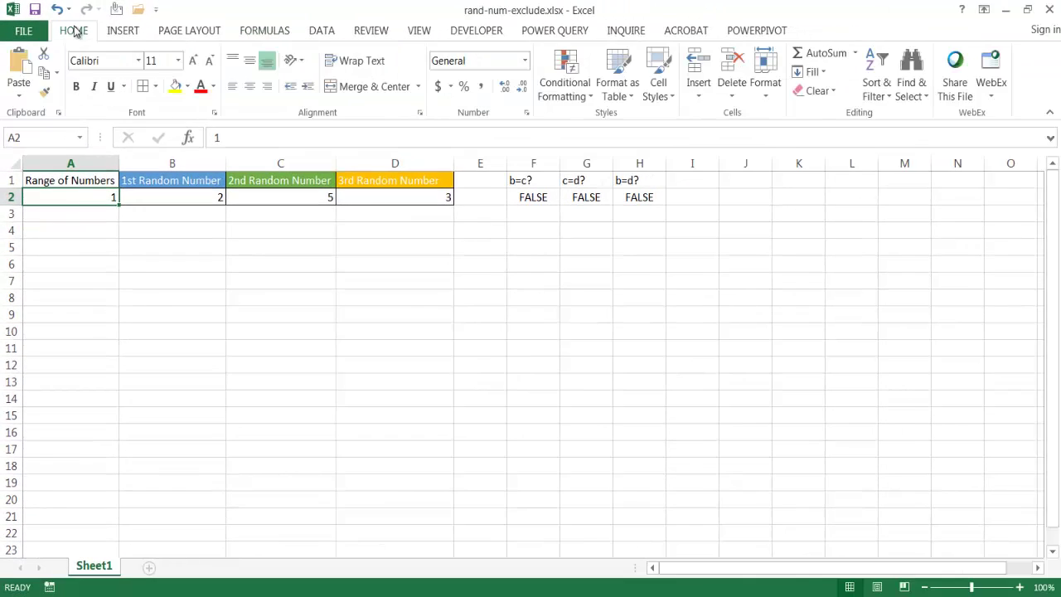
{"action": "left_click", "coordinate": [815, 73]}
{"action": "left_click", "coordinate": [840, 201]}
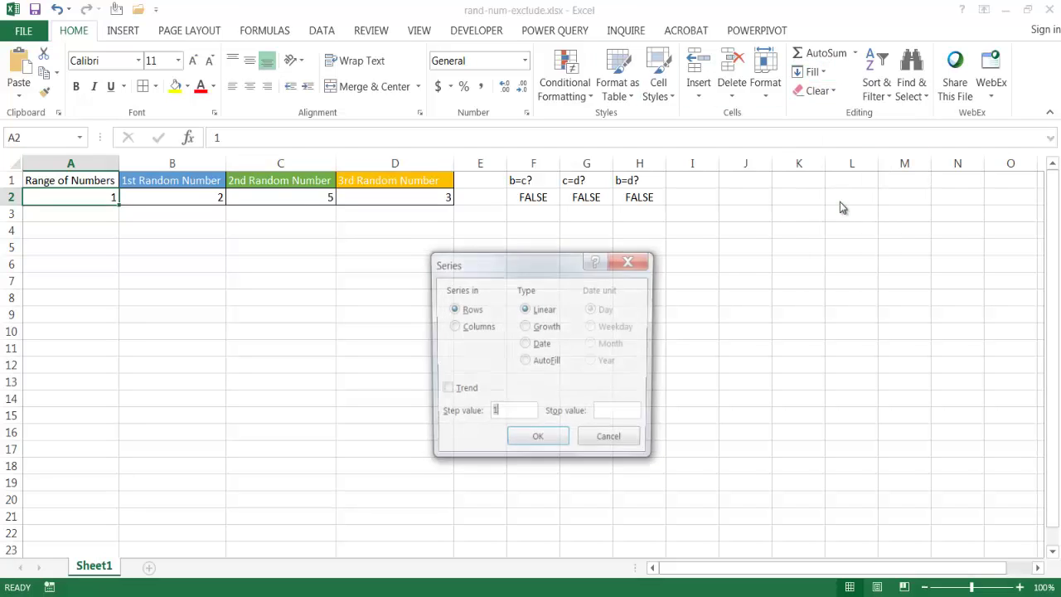
{"action": "left_click", "coordinate": [452, 326]}
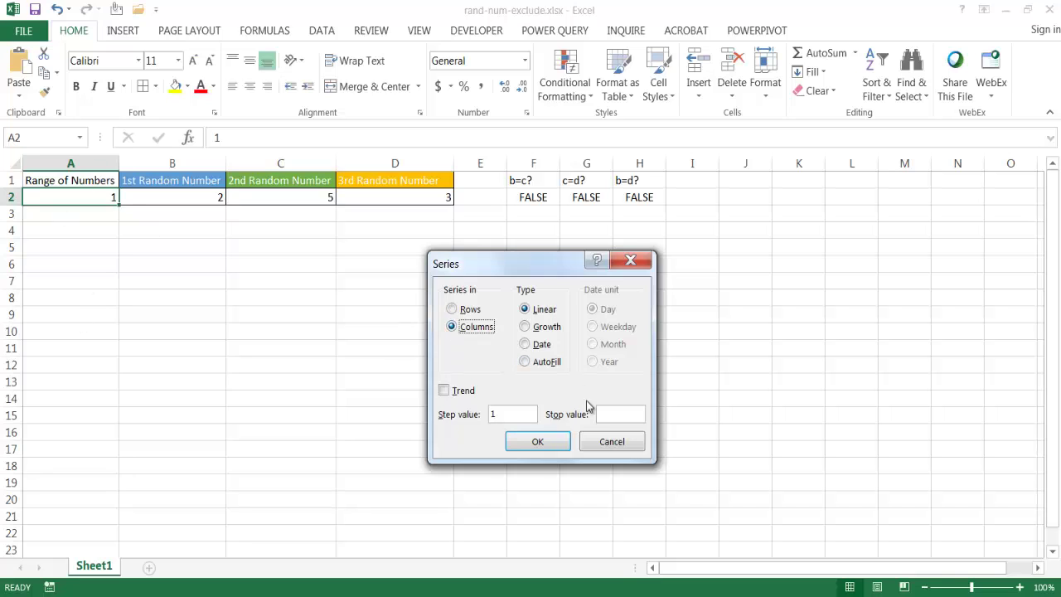
{"action": "left_click", "coordinate": [615, 415]}
{"action": "left_click", "coordinate": [537, 441]}
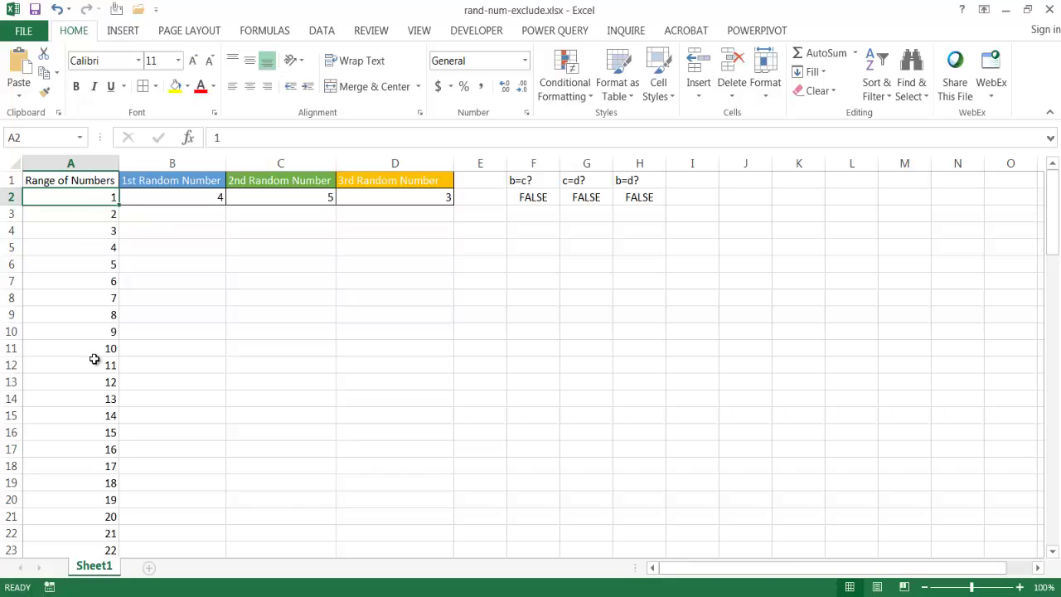
{"action": "left_click", "coordinate": [192, 197]}
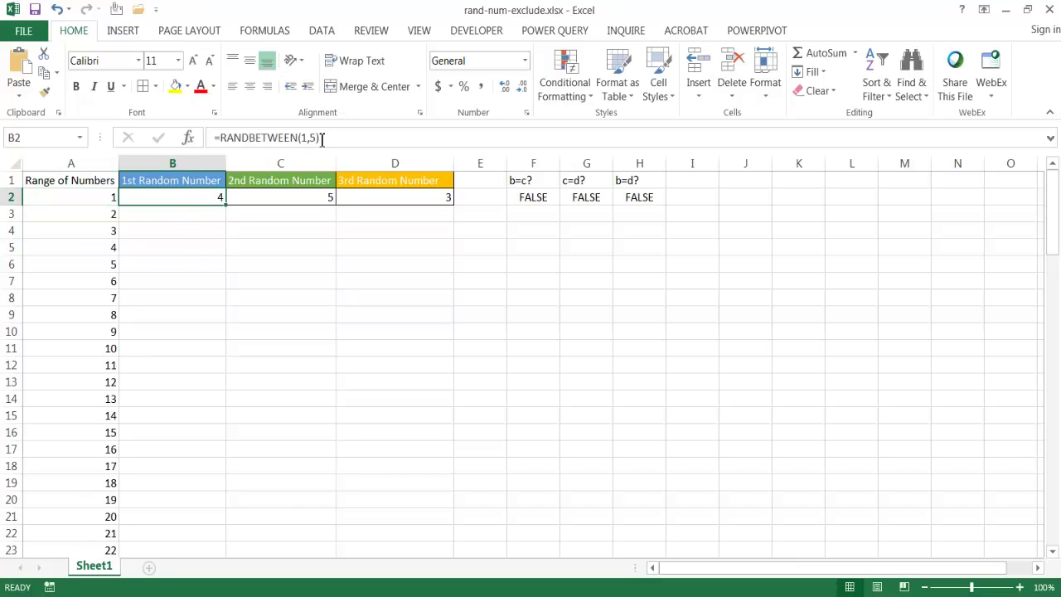
{"action": "left_click", "coordinate": [97, 197]}
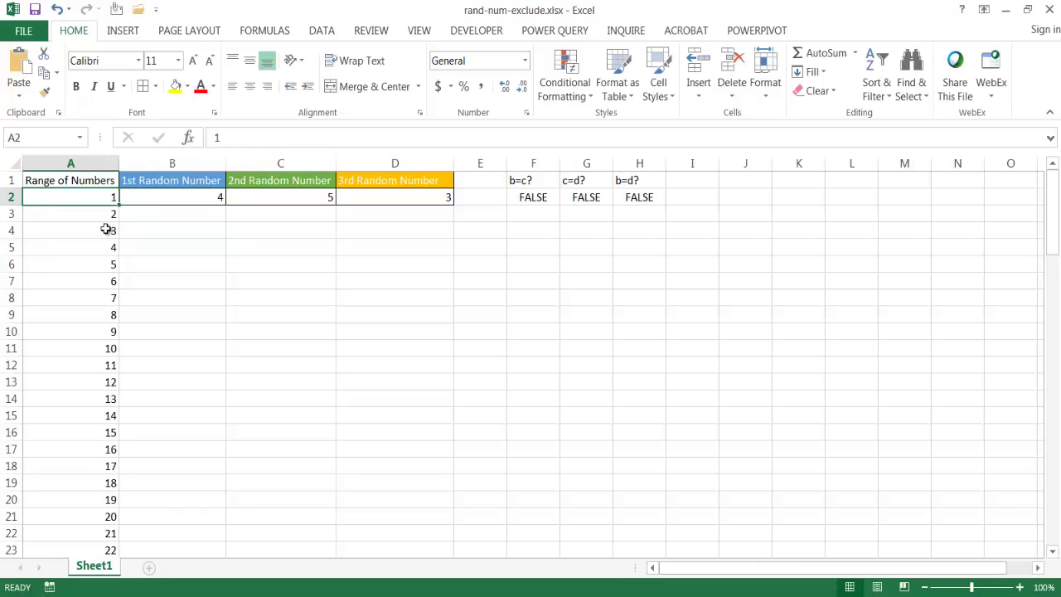
{"action": "left_click", "coordinate": [198, 197]}
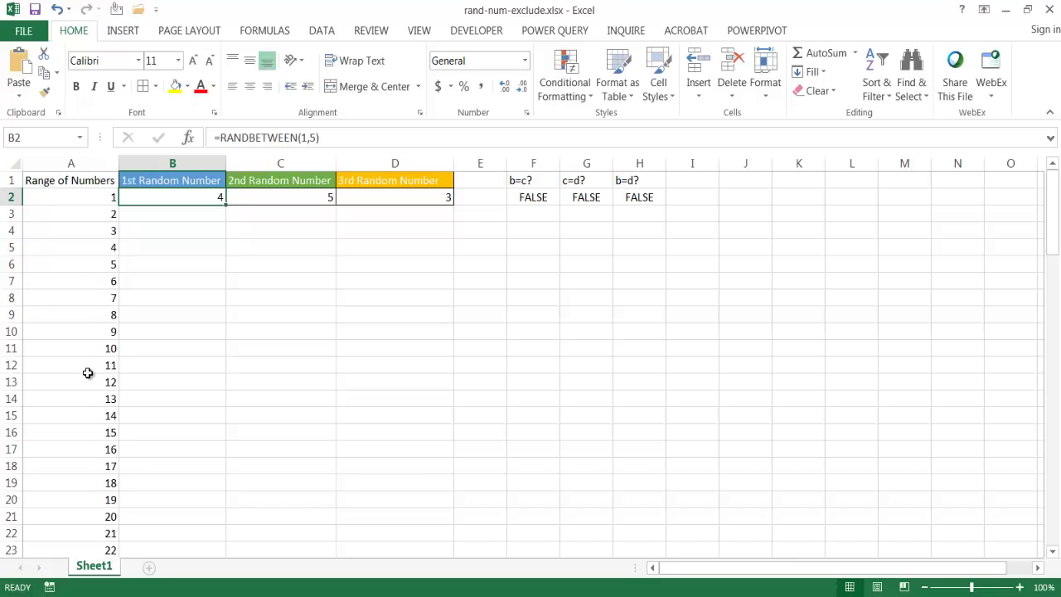
{"action": "left_click", "coordinate": [335, 139]}
{"action": "key", "text": "BackSpace"}
{"action": "key", "text": "BackSpace"}
{"action": "key", "text": "BackSpace"}
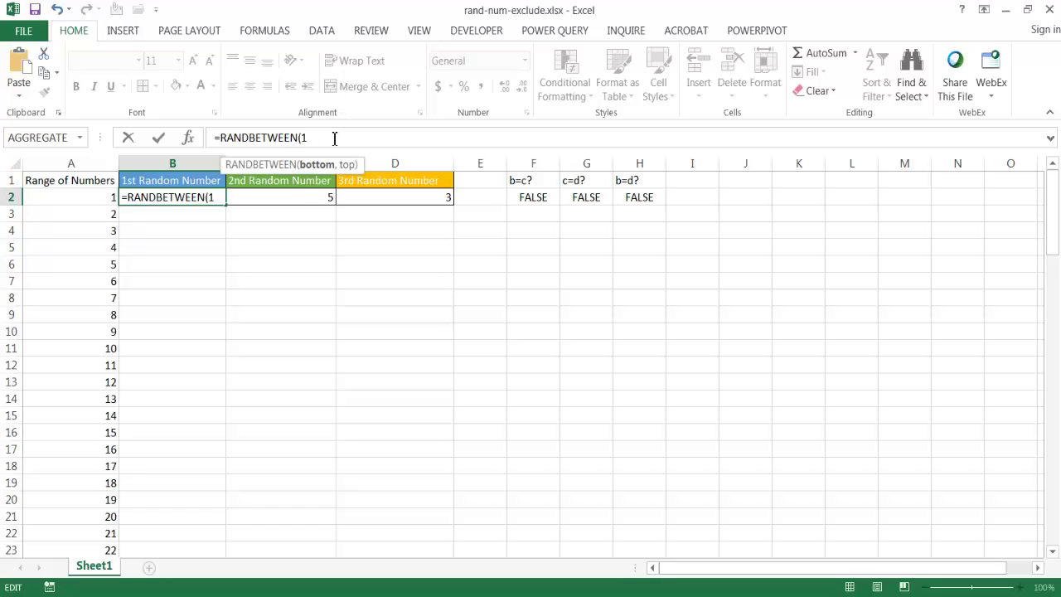
{"action": "key", "text": "BackSpace"}
{"action": "type", "text": "MIN("}
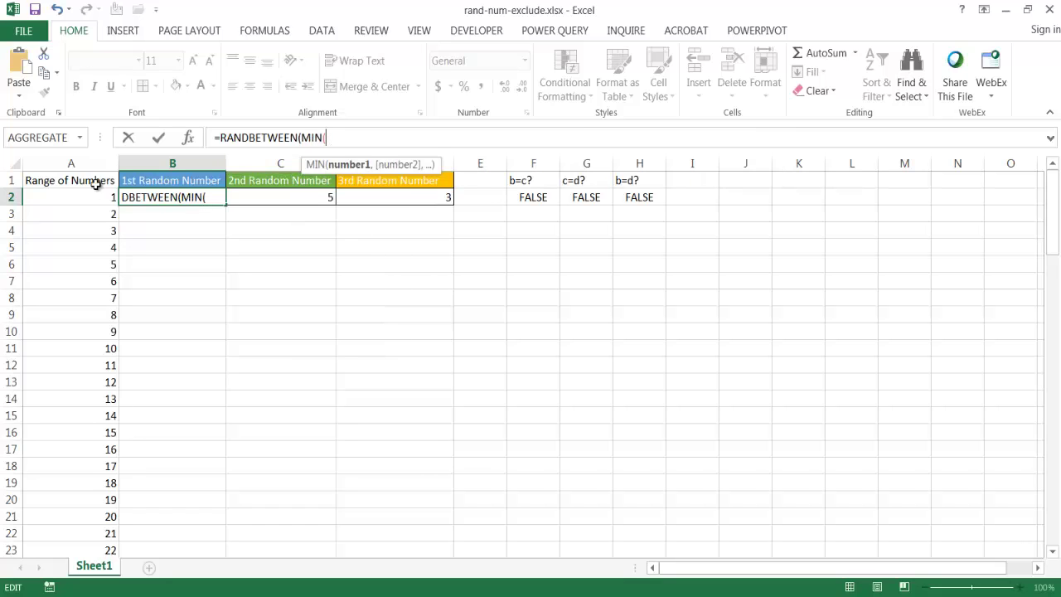
{"action": "left_click", "coordinate": [111, 158]}
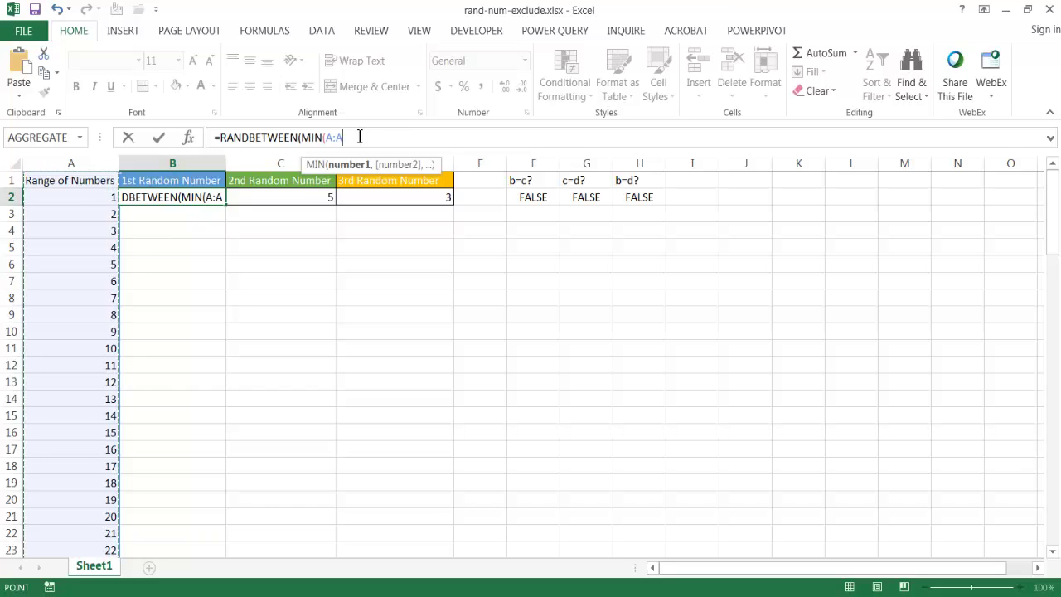
{"action": "key", "text": "Escape"}
Step: Clear column A and fill it from A1 down with a linear series from 1 to 100 in steps of 1
{"action": "left_click", "coordinate": [86, 159]}
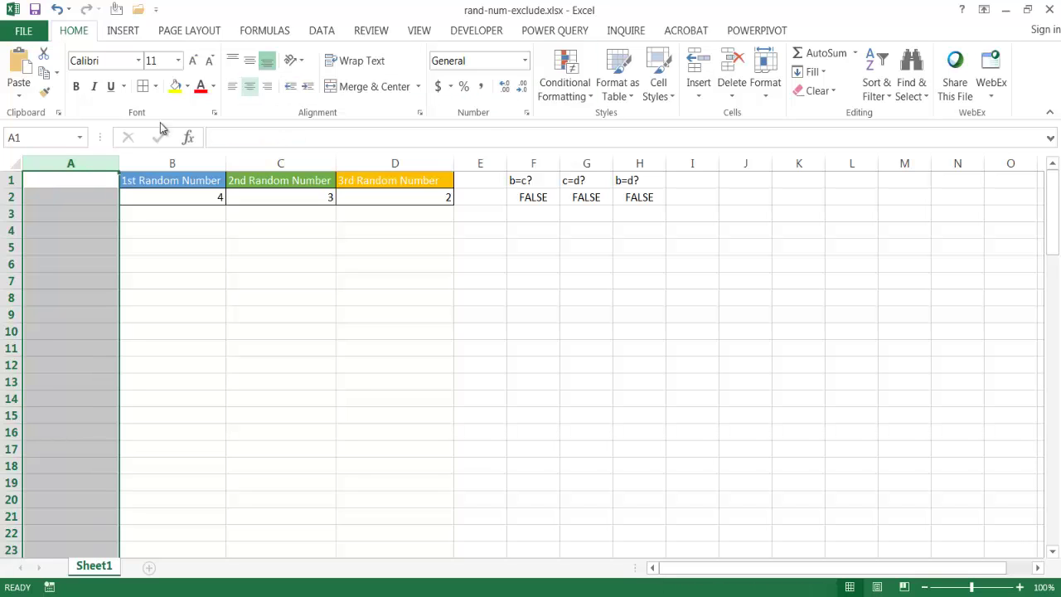
{"action": "key", "text": "Delete"}
{"action": "left_click", "coordinate": [61, 173]}
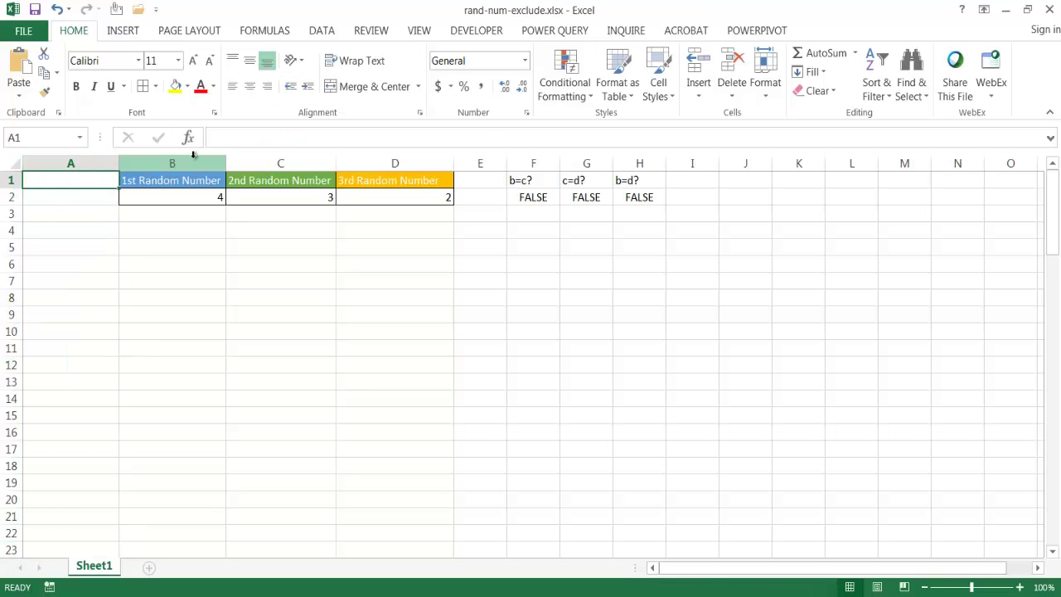
{"action": "type", "text": "1"}
{"action": "key", "text": "ctrl+Return"}
{"action": "left_click", "coordinate": [808, 72]}
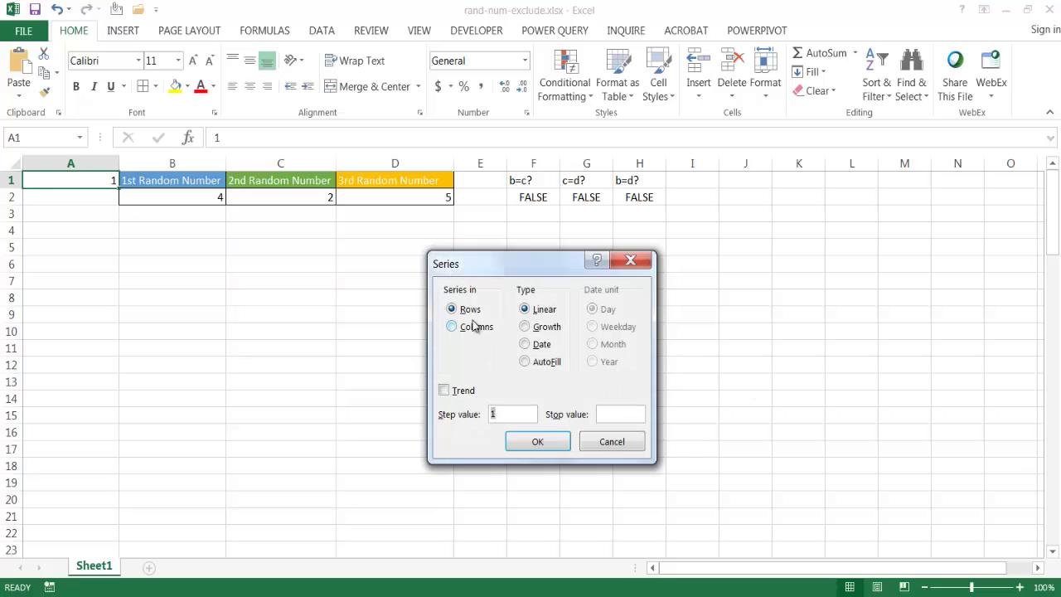
{"action": "left_click", "coordinate": [452, 326]}
{"action": "left_click", "coordinate": [610, 417]}
{"action": "left_click", "coordinate": [543, 442]}
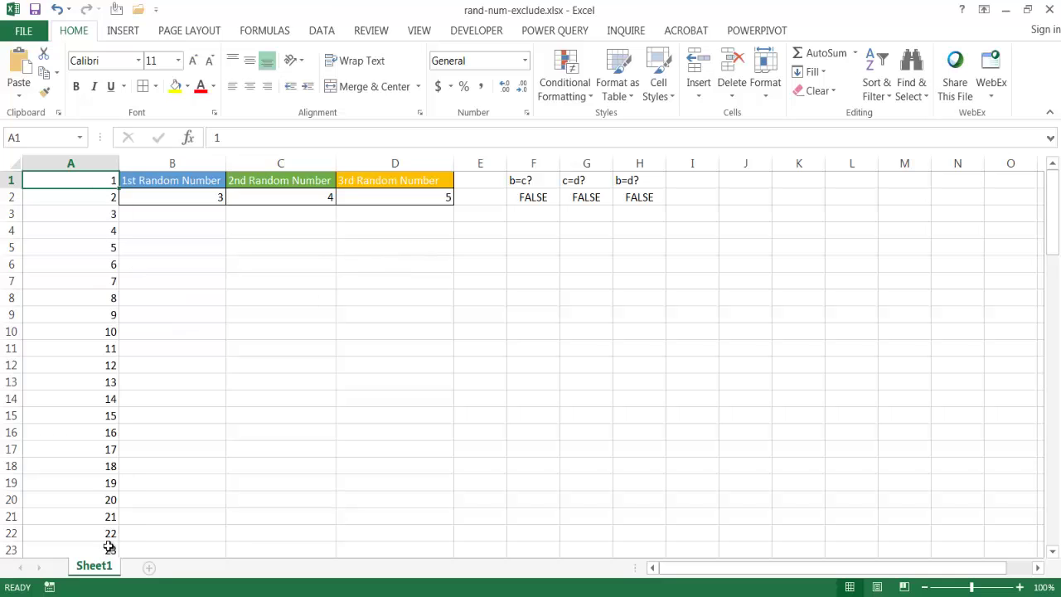
{"action": "key", "text": "ctrl+Down"}
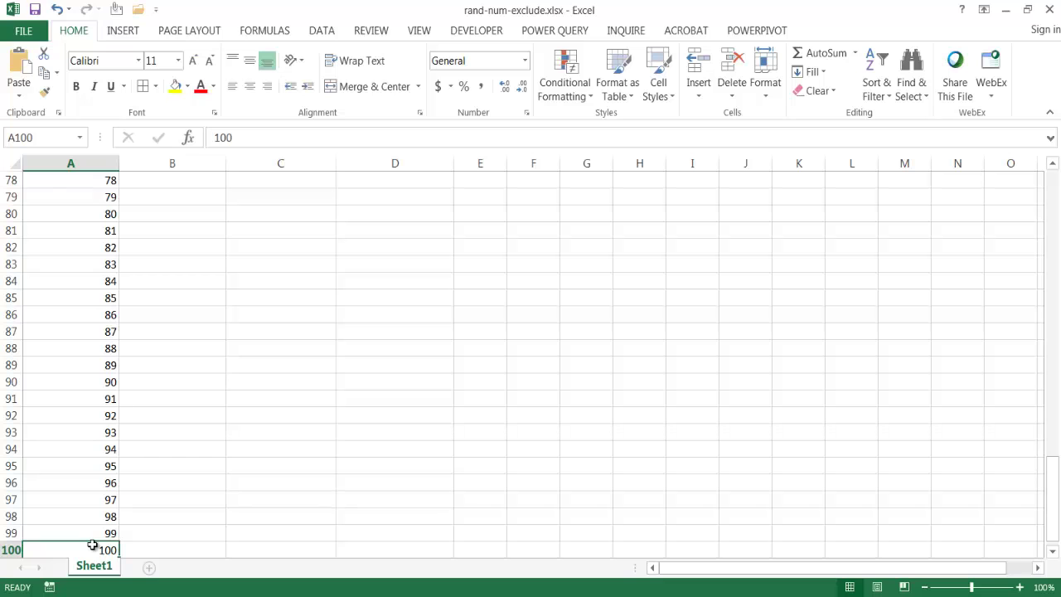
{"action": "key", "text": "ctrl+Up"}
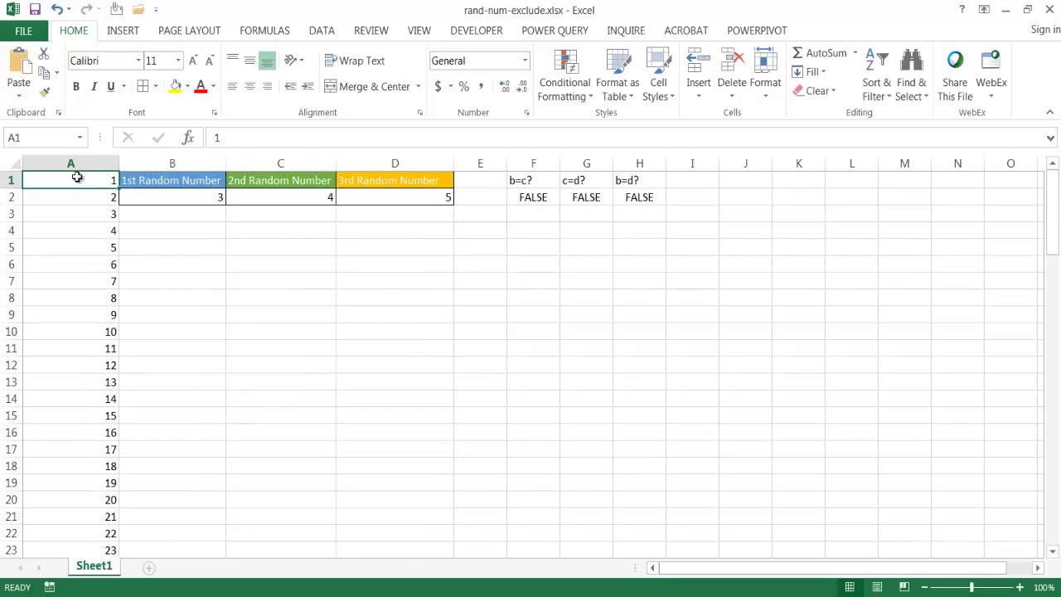
Step: Change the formula in B2 to =RANDBETWEEN(MIN(A:A),MAX(A:A)) so its bounds come from column A
{"action": "left_click", "coordinate": [155, 198]}
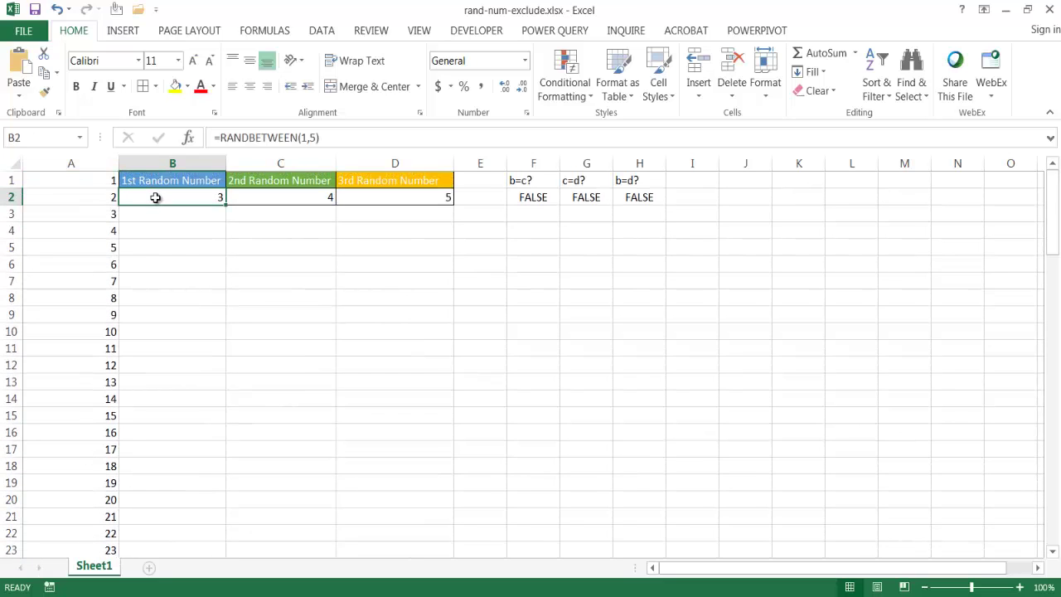
{"action": "left_click", "coordinate": [324, 138]}
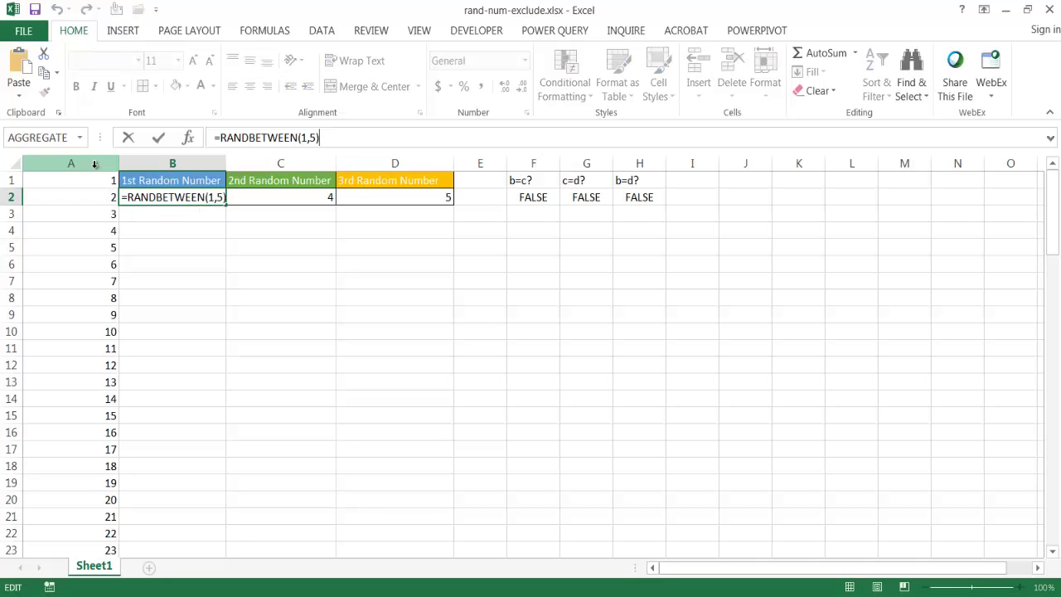
{"action": "left_click", "coordinate": [312, 138]}
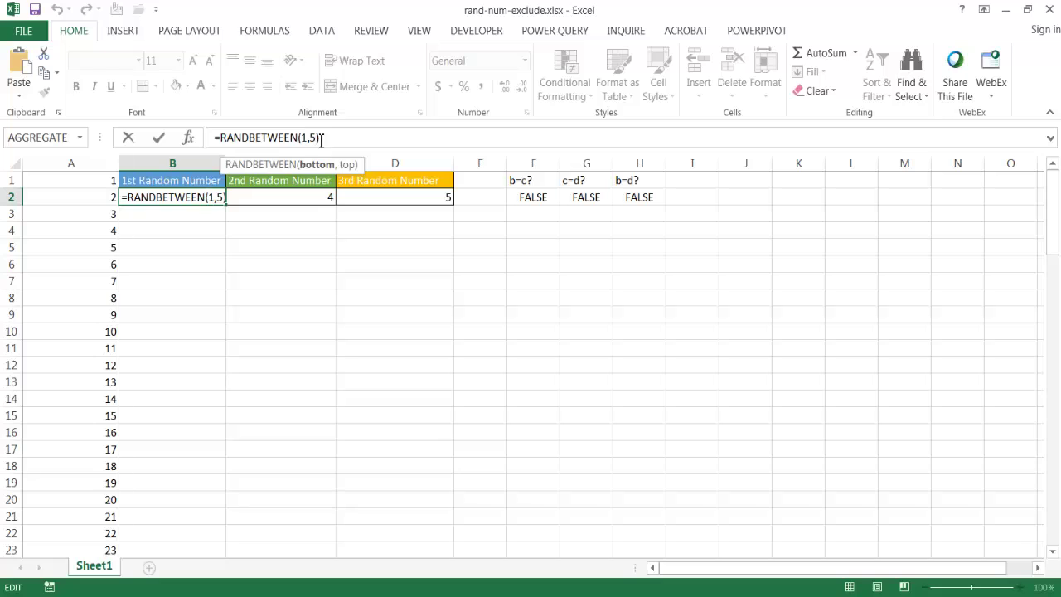
{"action": "left_click", "coordinate": [329, 139]}
{"action": "key", "text": "BackSpace"}
{"action": "key", "text": "BackSpace"}
{"action": "key", "text": "BackSpace"}
{"action": "key", "text": "BackSpace"}
{"action": "type", "text": "min"}
{"action": "key", "text": "Tab"}
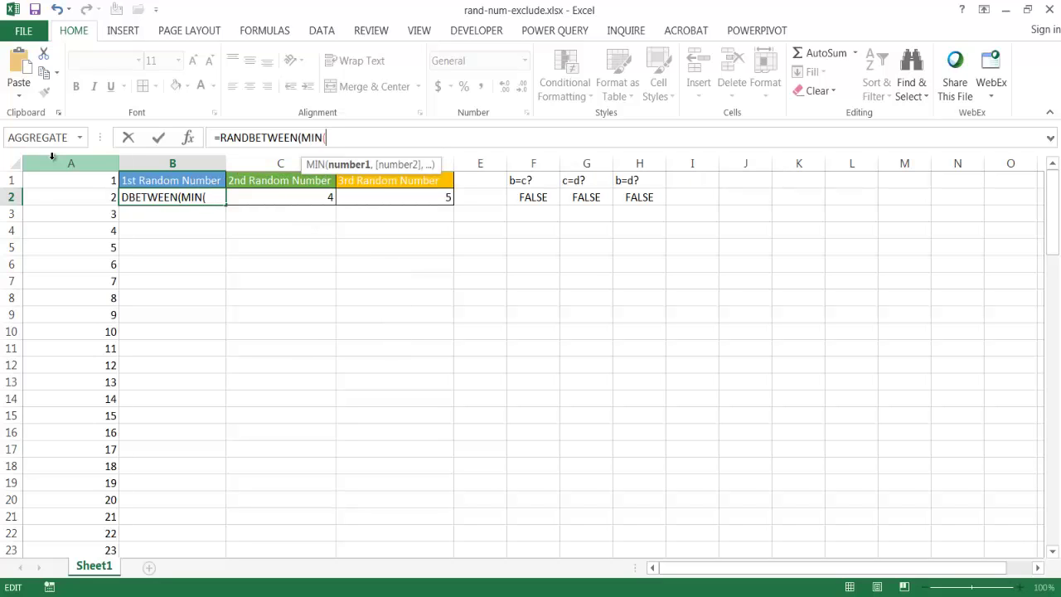
{"action": "left_click", "coordinate": [71, 164]}
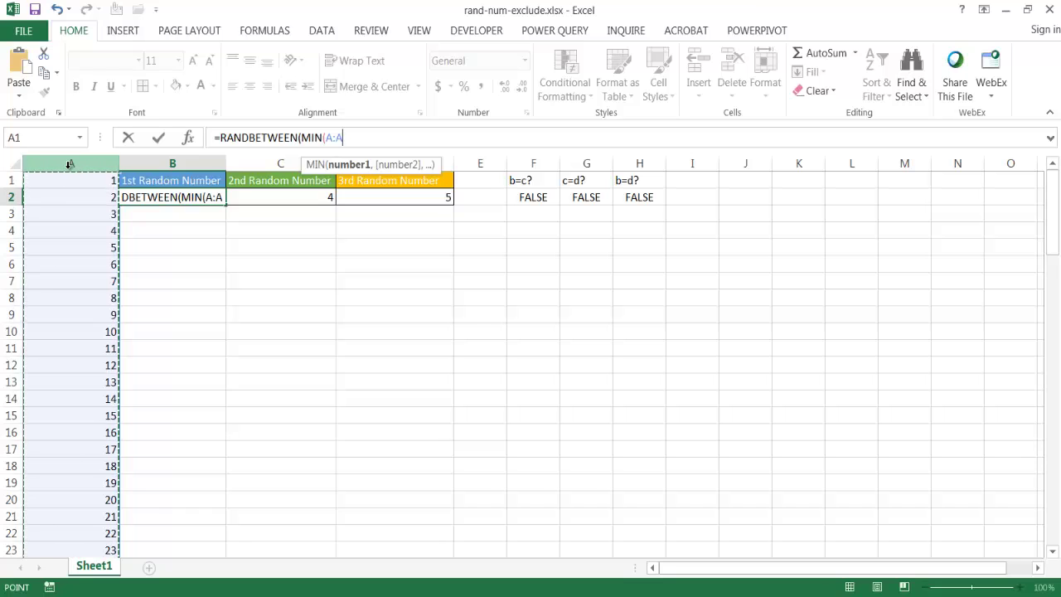
{"action": "type", "text": "),max"}
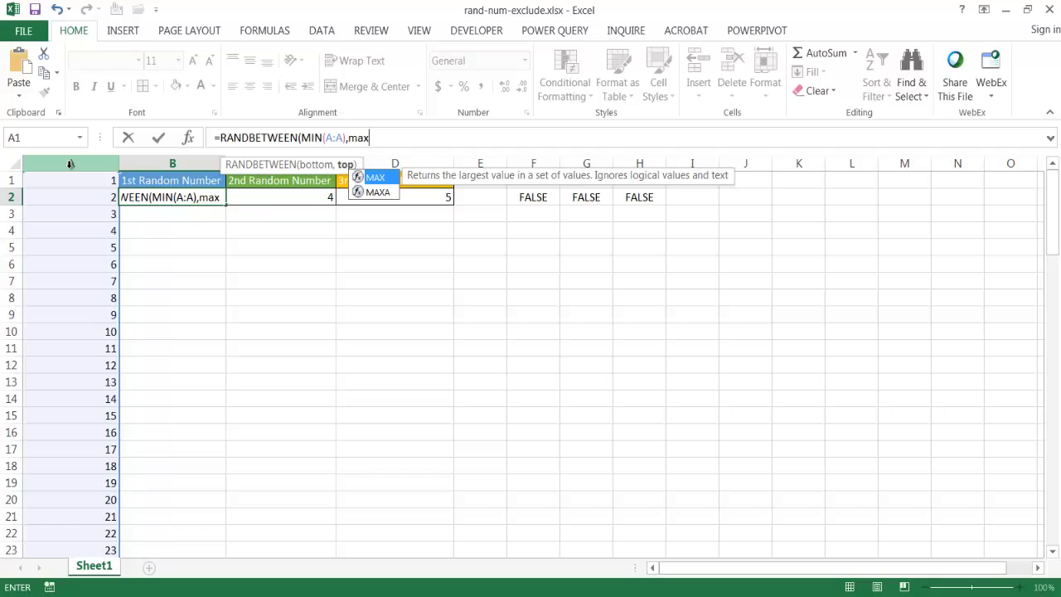
{"action": "type", "text": "("}
{"action": "left_click", "coordinate": [75, 156]}
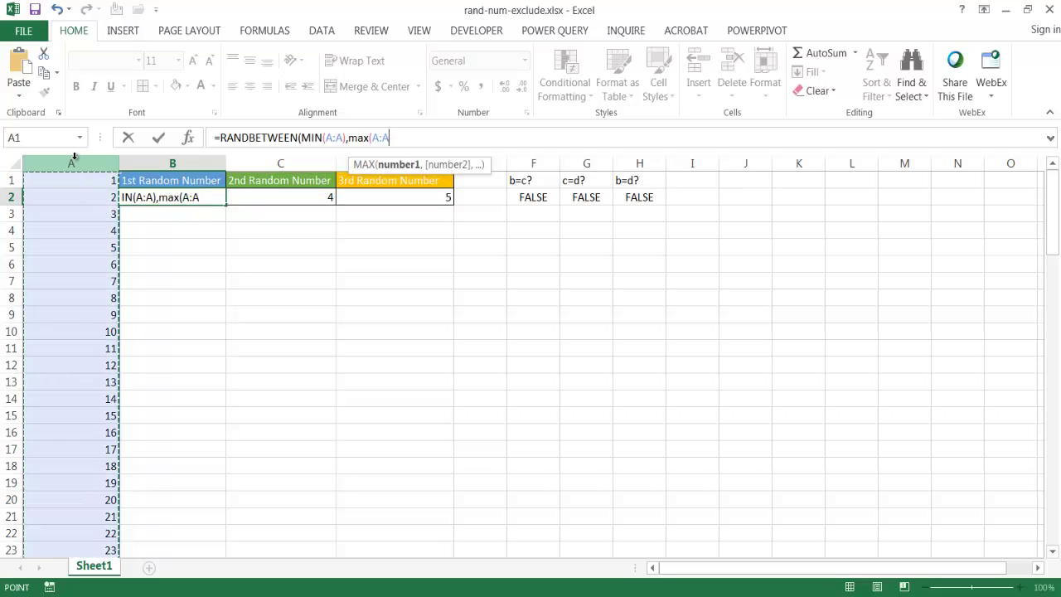
{"action": "type", "text": ")"}
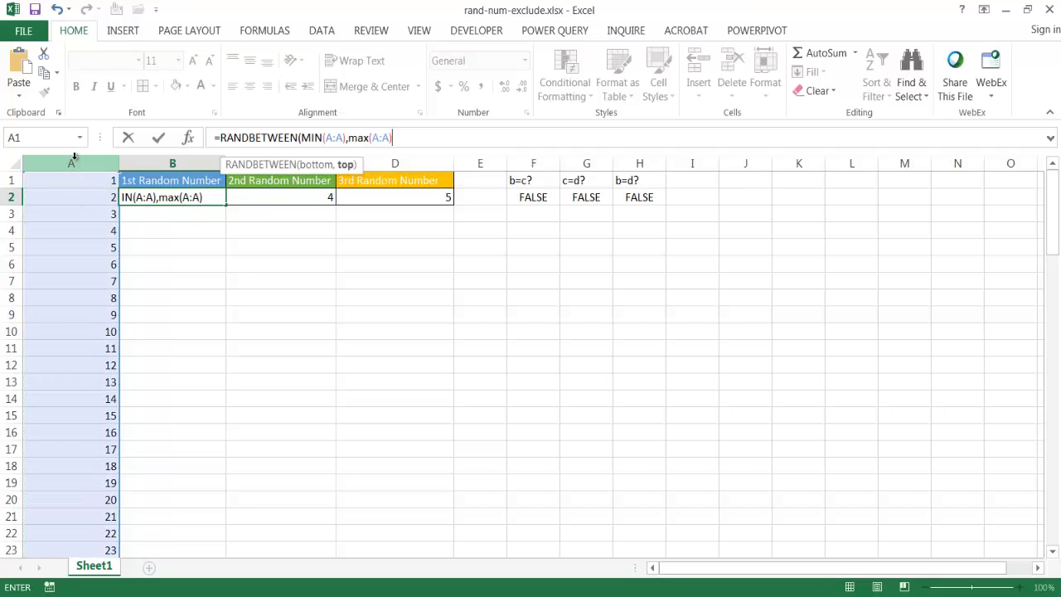
{"action": "type", "text": ")"}
{"action": "key", "text": "Return"}
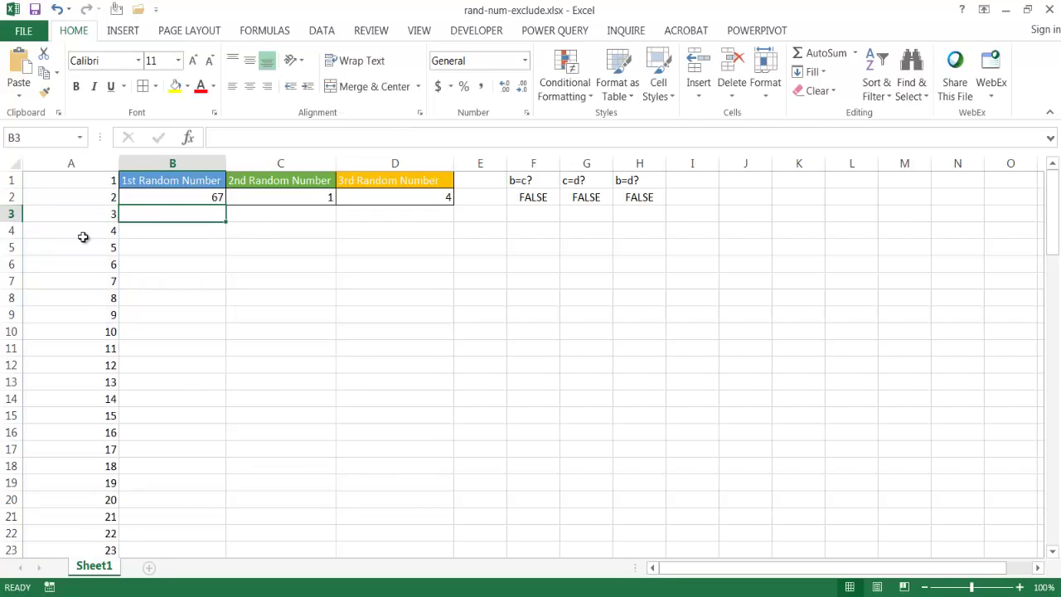
Step: Review the new B2 formula and recalculate the workbook twice to check the first random number
{"action": "left_click", "coordinate": [189, 194]}
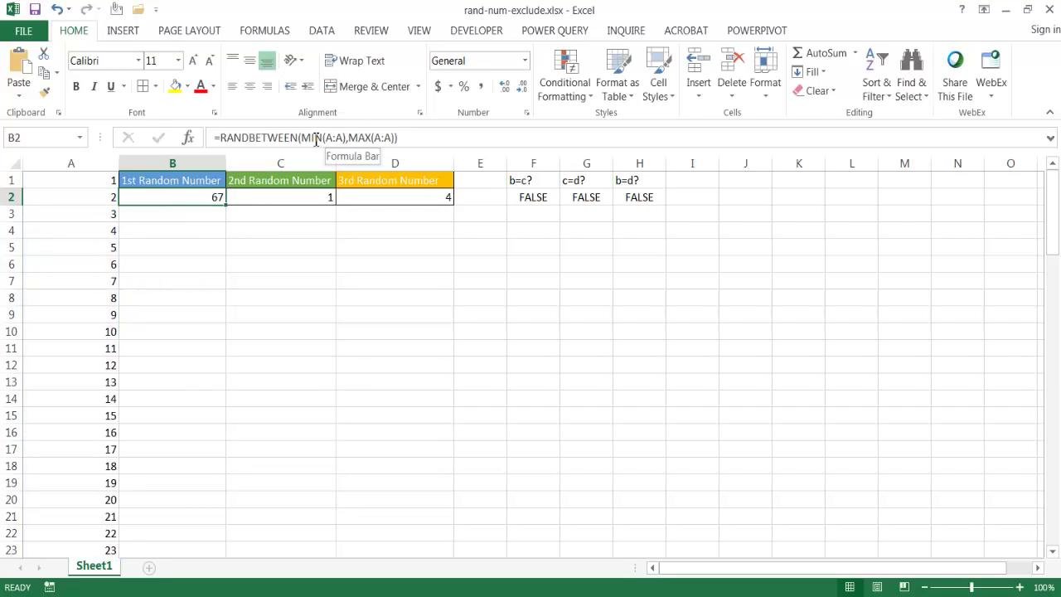
{"action": "left_click", "coordinate": [83, 184]}
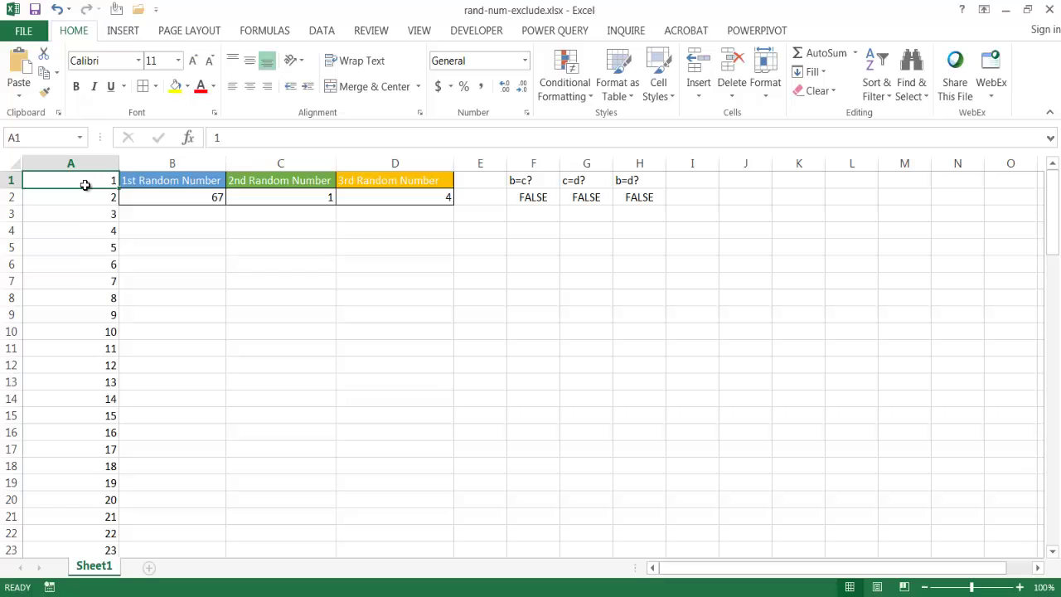
{"action": "left_click", "coordinate": [186, 196]}
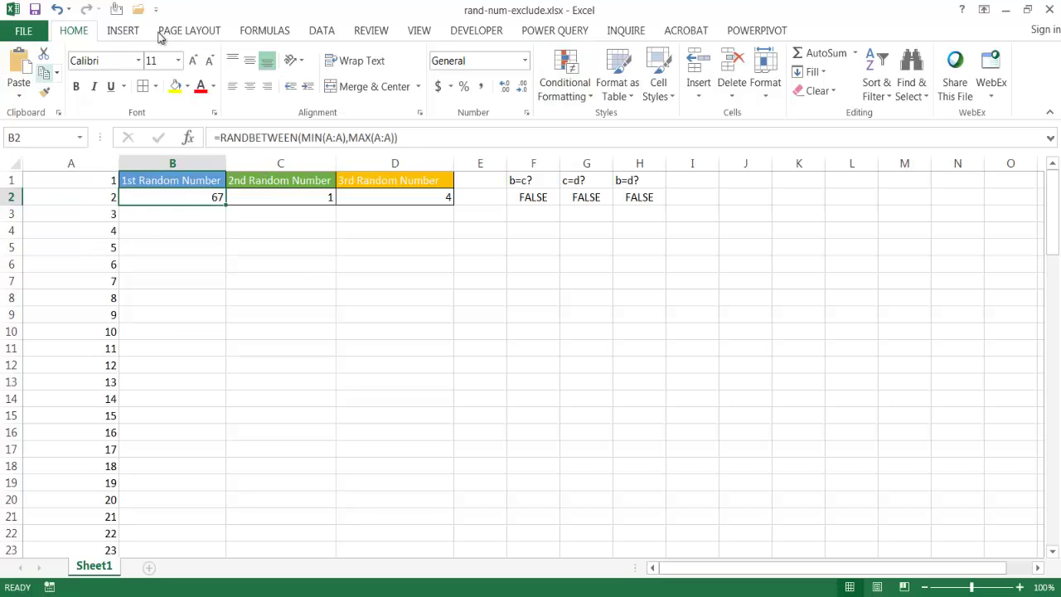
{"action": "left_click", "coordinate": [269, 31]}
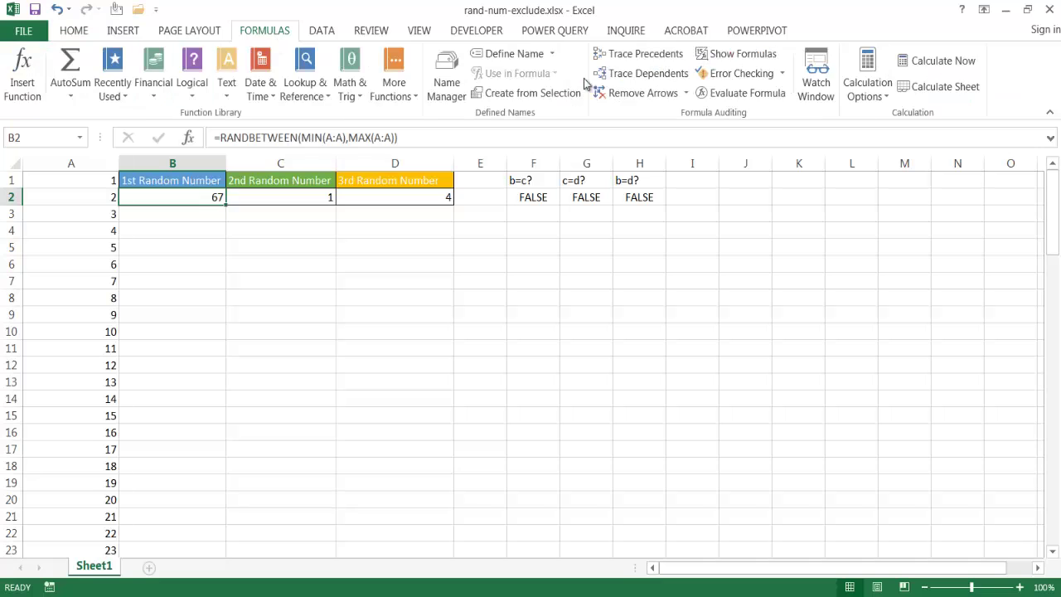
{"action": "left_click", "coordinate": [947, 62]}
{"action": "left_click", "coordinate": [947, 61]}
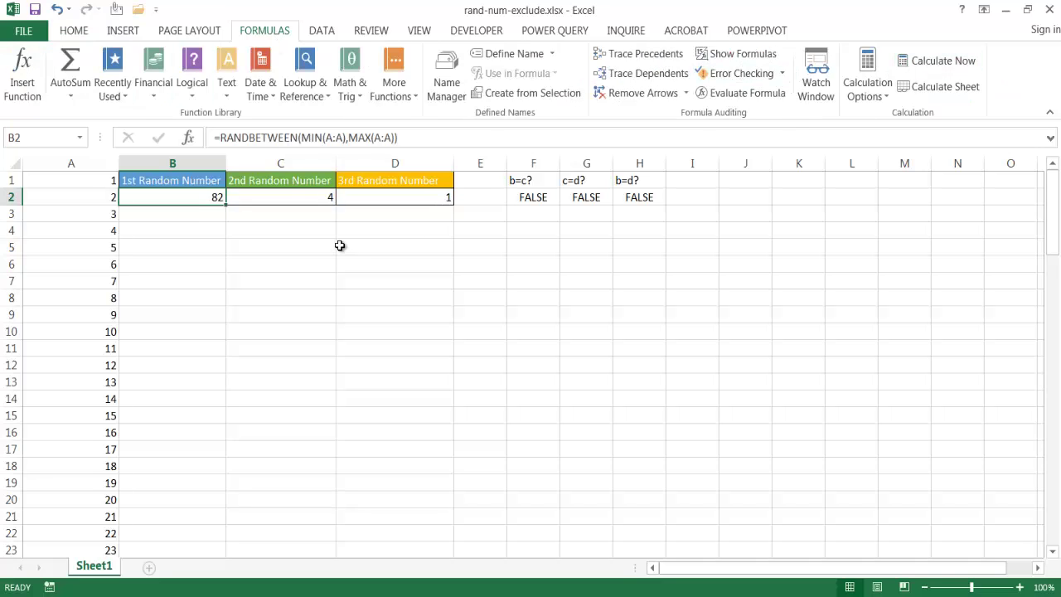
Step: In C2's formula, replace the array compared with B2 by A1:A100 and convert that reference into its constant array of 1 to 100
{"action": "left_click", "coordinate": [277, 195]}
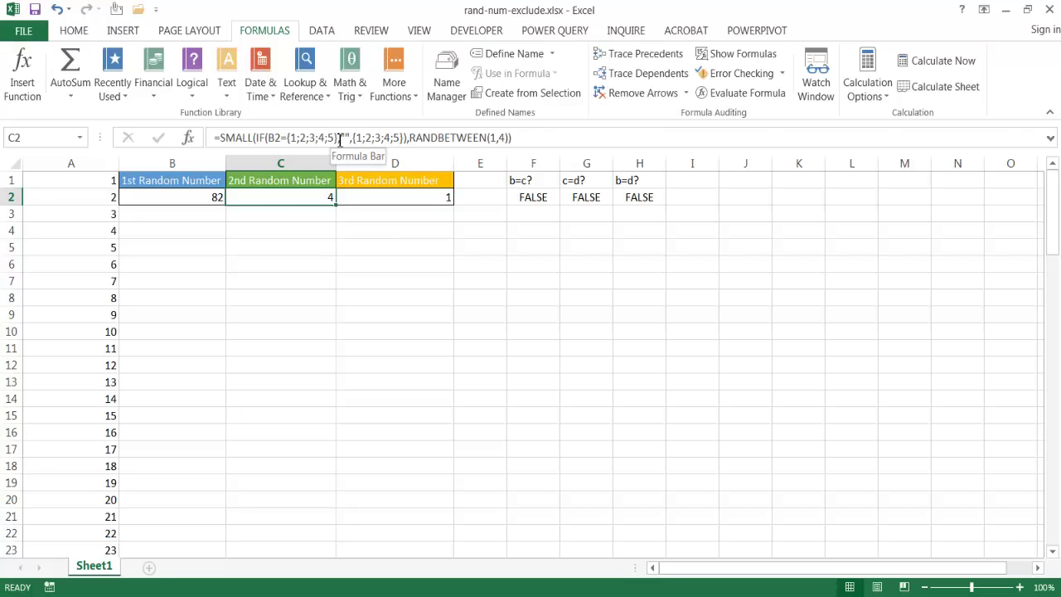
{"action": "left_click_drag", "start_coordinate": [339, 139], "coordinate": [290, 141]}
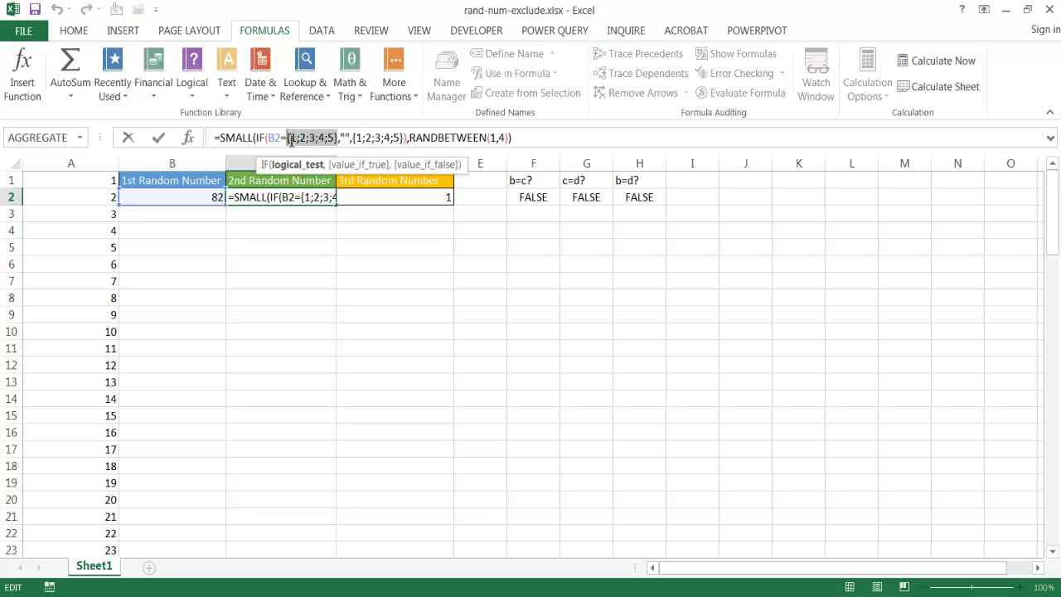
{"action": "key", "text": "Delete"}
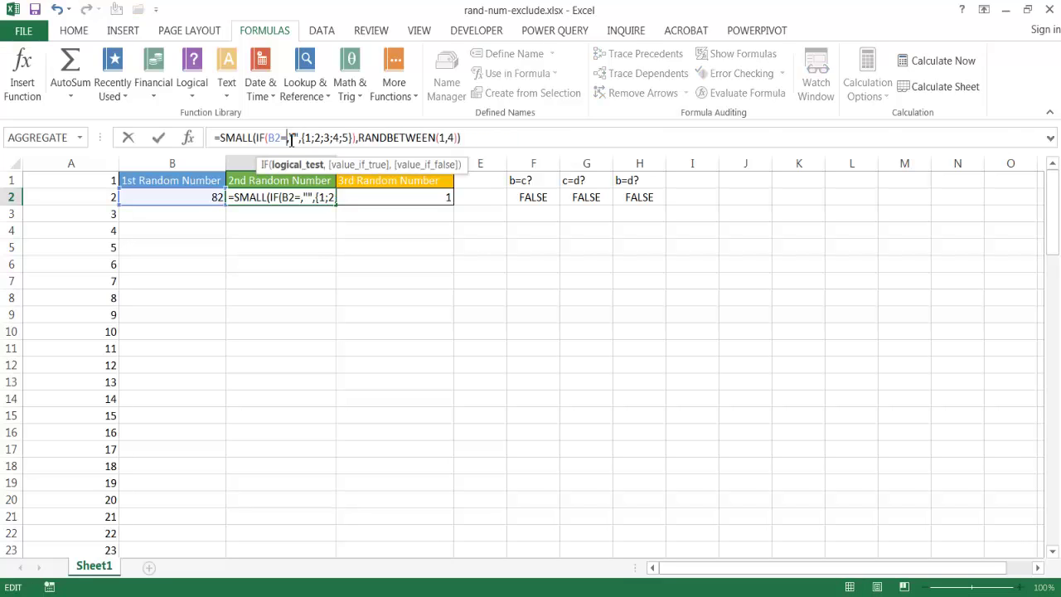
{"action": "left_click", "coordinate": [85, 179]}
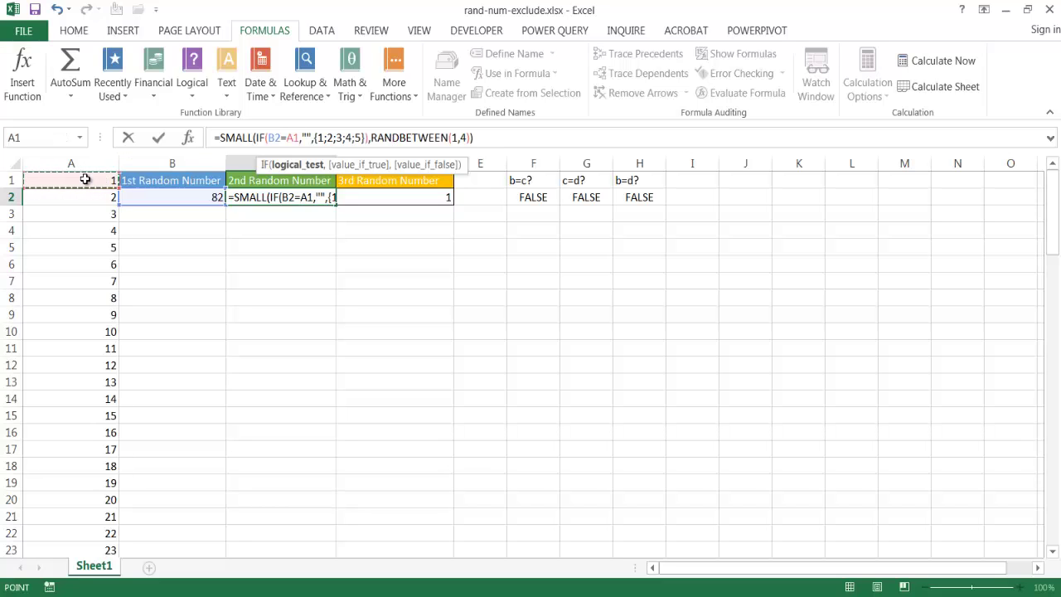
{"action": "key", "text": "ctrl+shift+Down"}
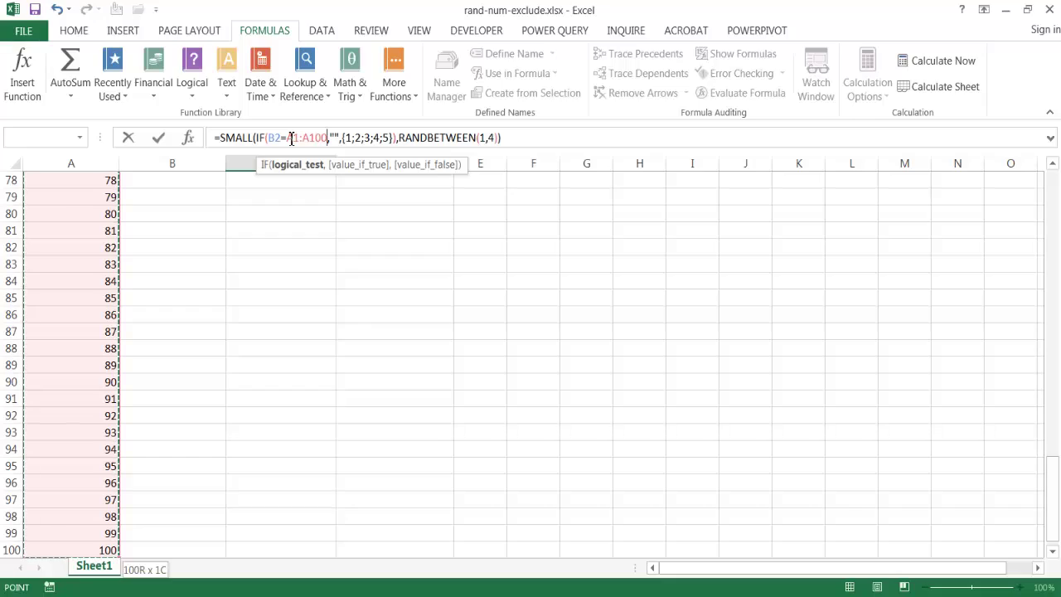
{"action": "left_click_drag", "start_coordinate": [288, 138], "coordinate": [325, 137]}
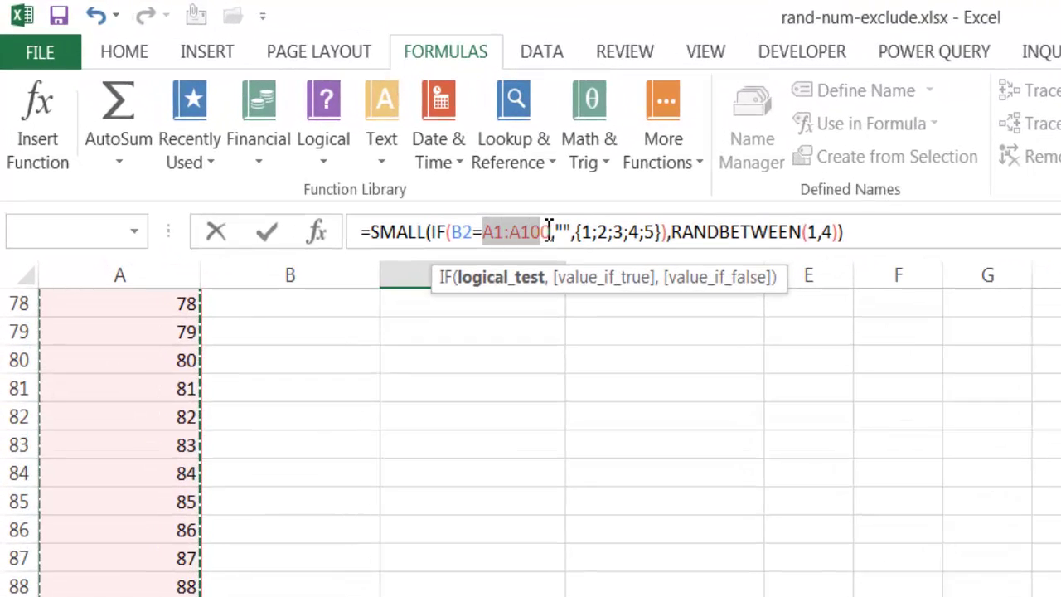
{"action": "left_click_drag", "start_coordinate": [549, 231], "coordinate": [549, 229]}
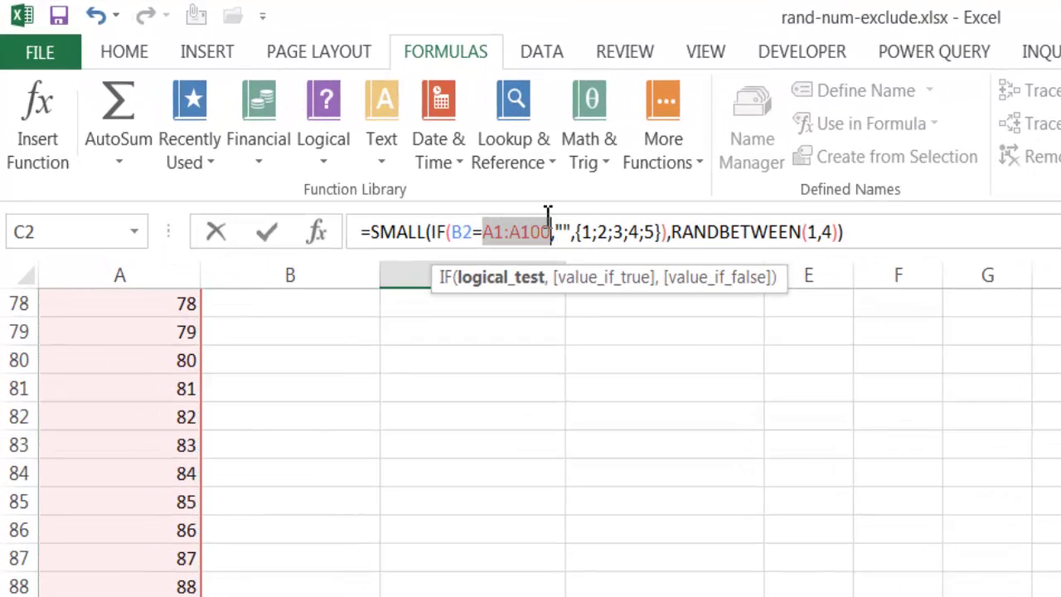
{"action": "key", "text": "F9"}
{"action": "key", "text": "F9"}
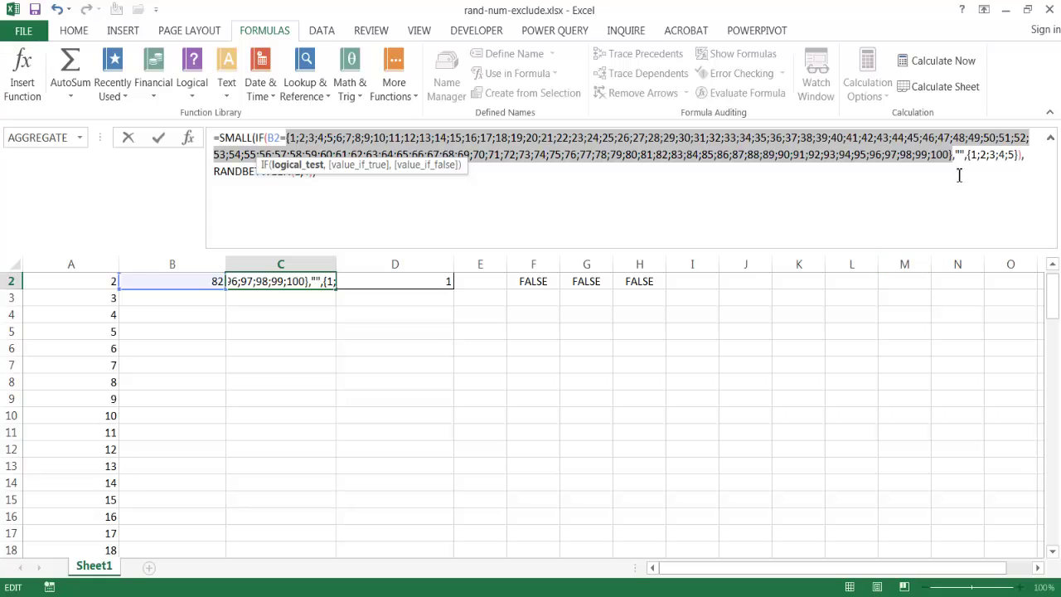
Step: Replace C2's value-if-false array with the copied 1 to 100 array and change its random position to RANDBETWEEN(1,99)
{"action": "left_click_drag", "start_coordinate": [967, 157], "coordinate": [1018, 156]}
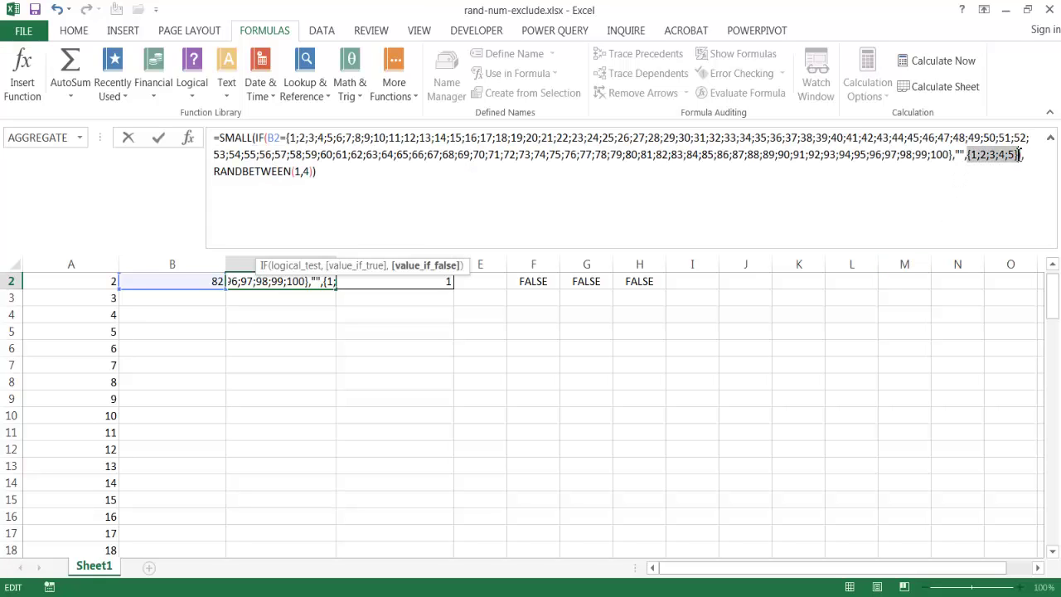
{"action": "key", "text": "ctrl+v"}
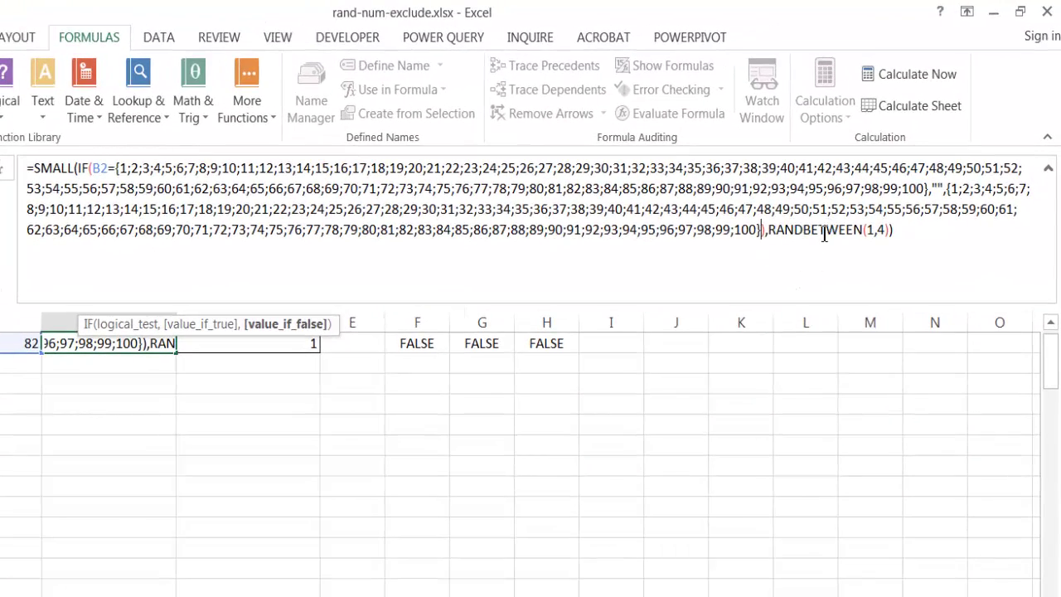
{"action": "double_click", "coordinate": [882, 231]}
{"action": "type", "text": "99"}
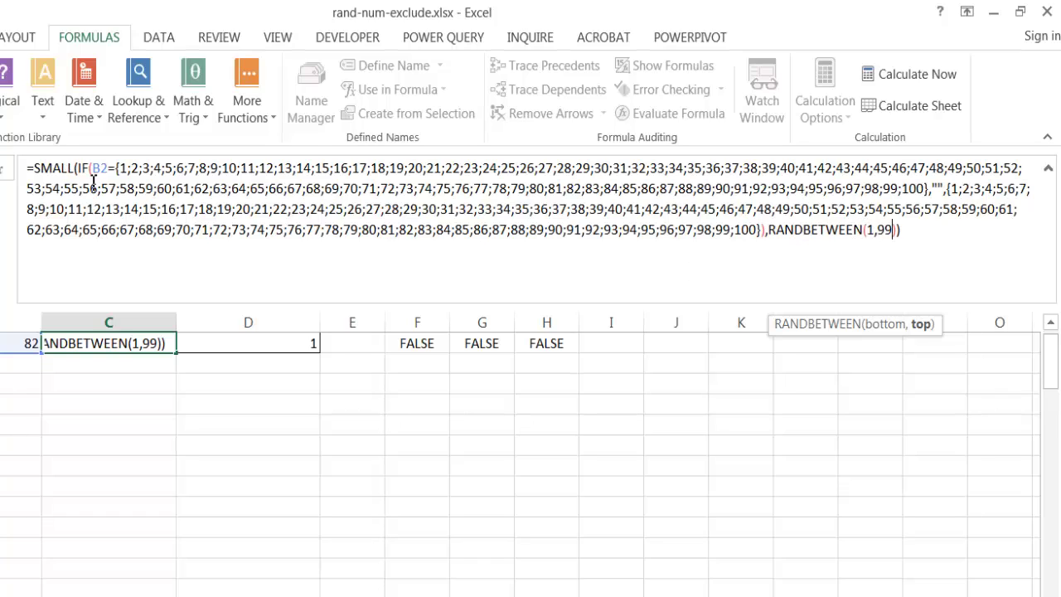
{"action": "key", "text": "Return"}
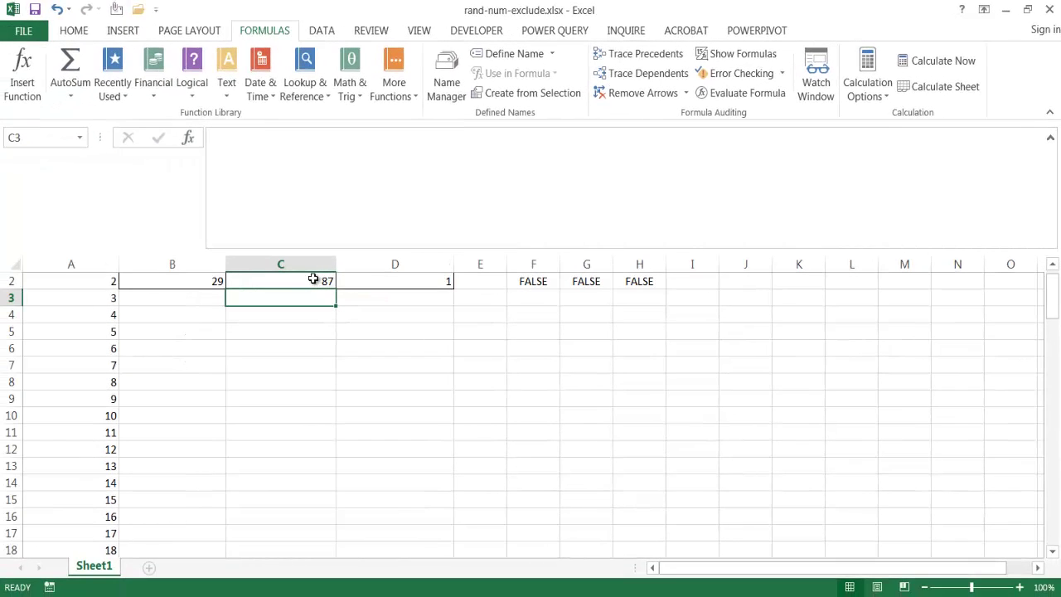
{"action": "left_click", "coordinate": [315, 280]}
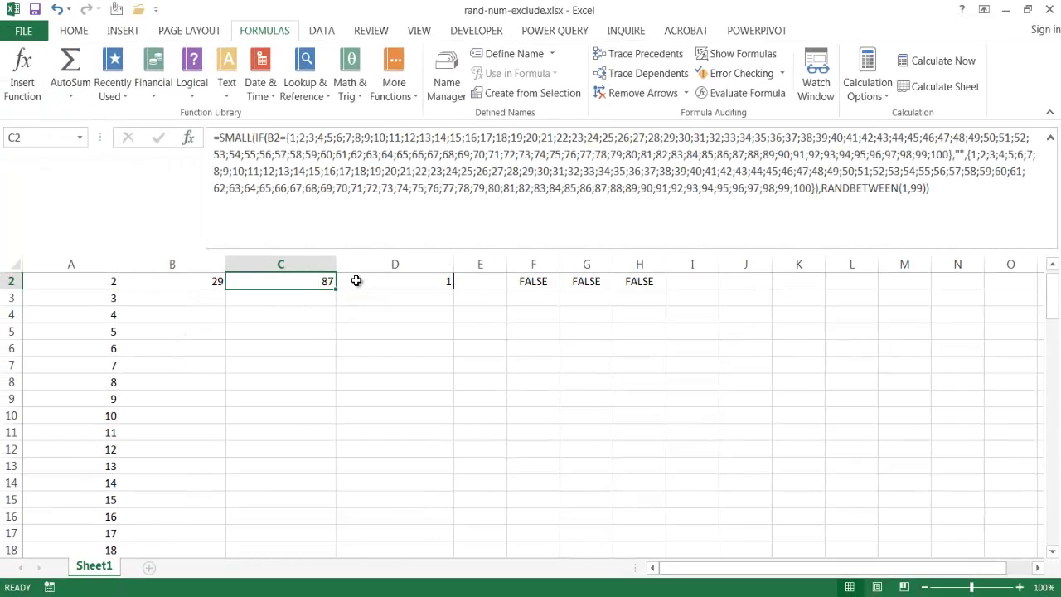
Step: In D2's formula, replace the array compared with B2 by the copied 1 to 100 array, keeping only one pair of braces
{"action": "left_click", "coordinate": [357, 281]}
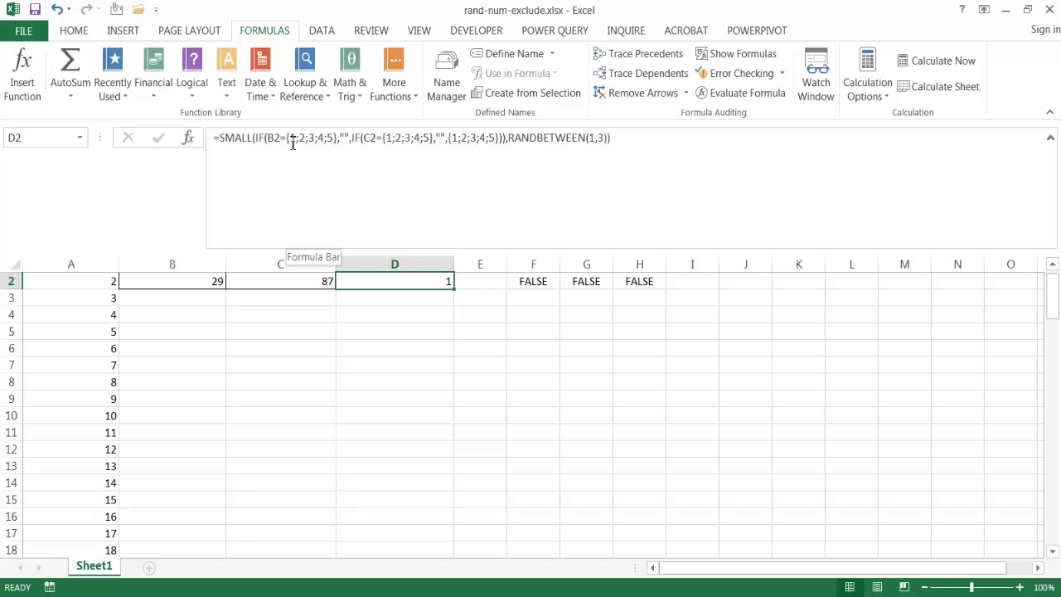
{"action": "left_click_drag", "start_coordinate": [290, 138], "coordinate": [337, 138]}
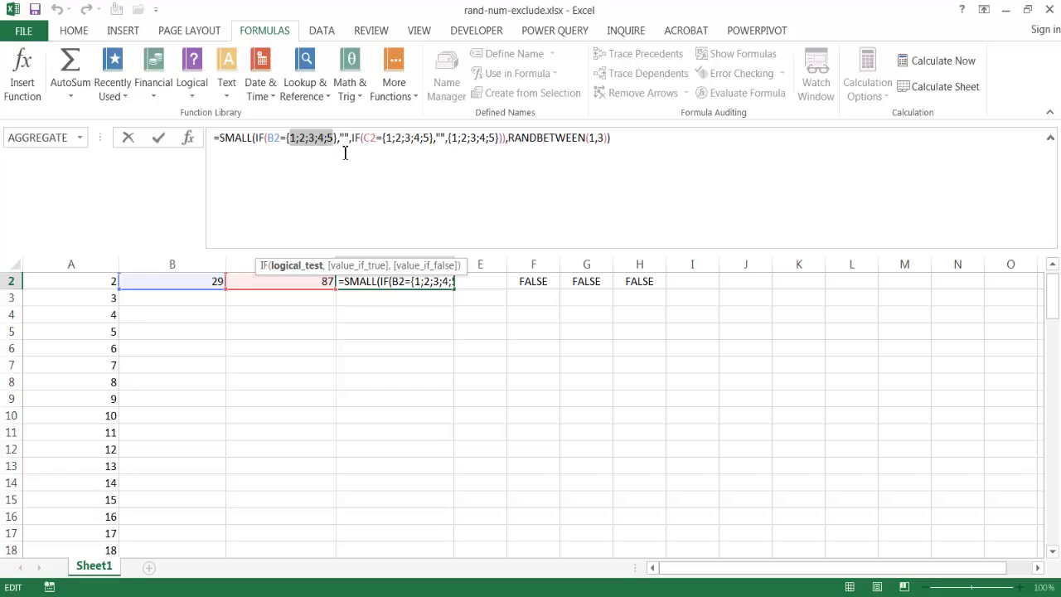
{"action": "key", "text": "ctrl+v"}
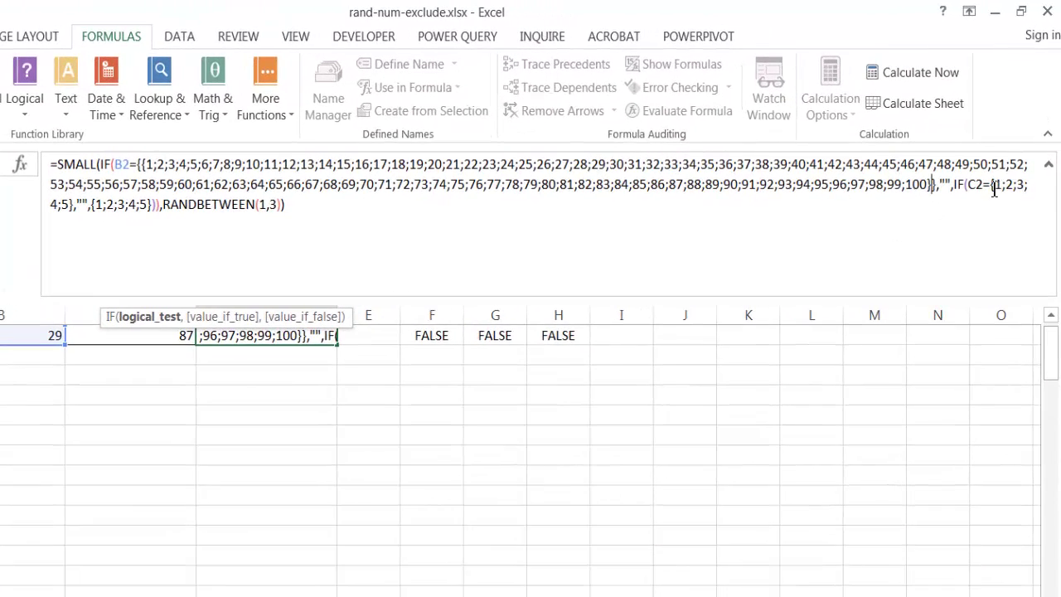
{"action": "left_click", "coordinate": [149, 163]}
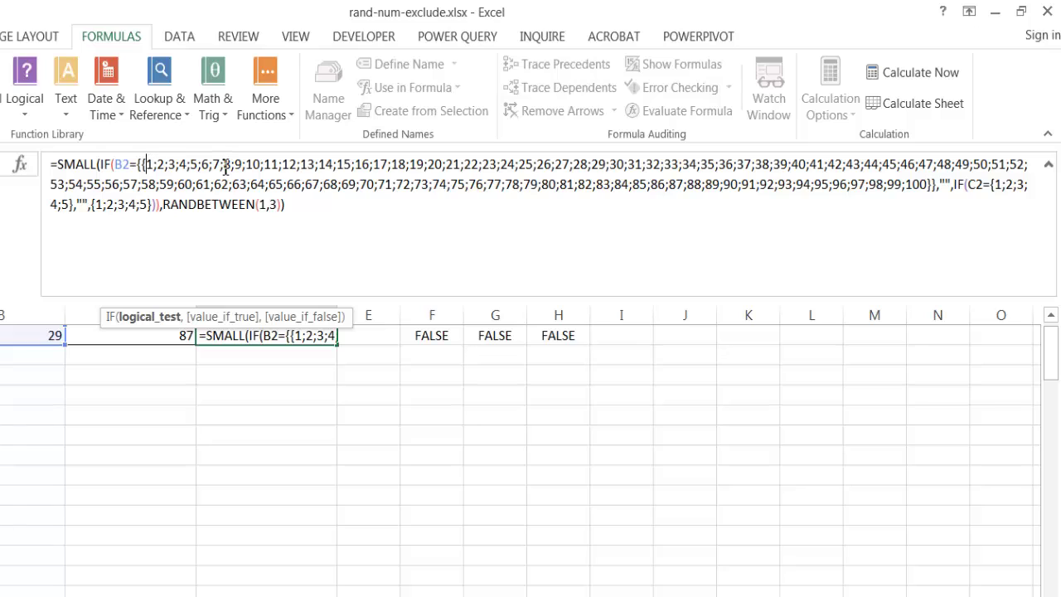
{"action": "key", "text": "BackSpace"}
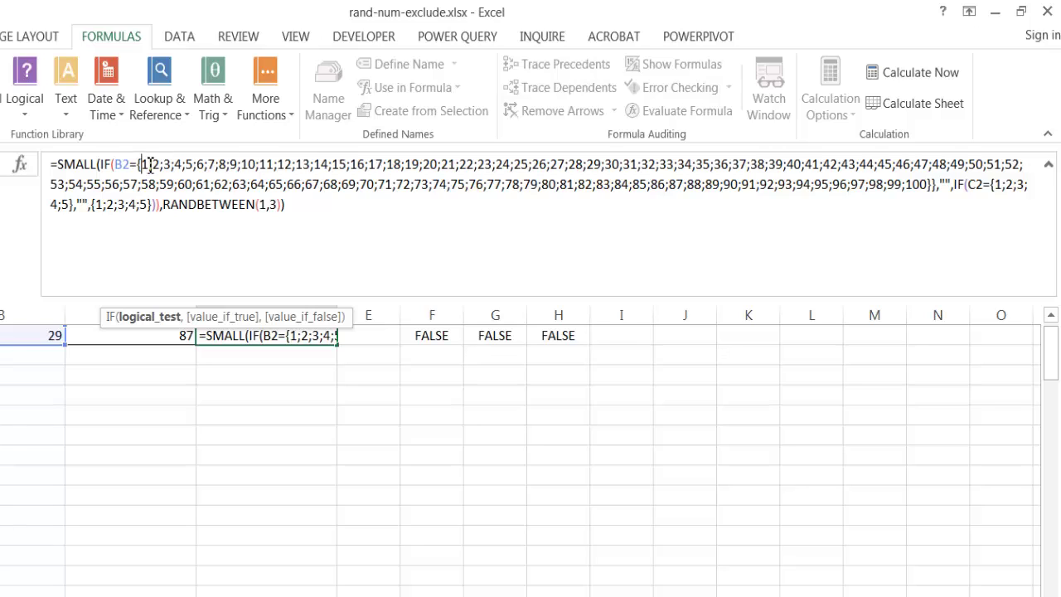
{"action": "left_click", "coordinate": [934, 190]}
{"action": "key", "text": "BackSpace"}
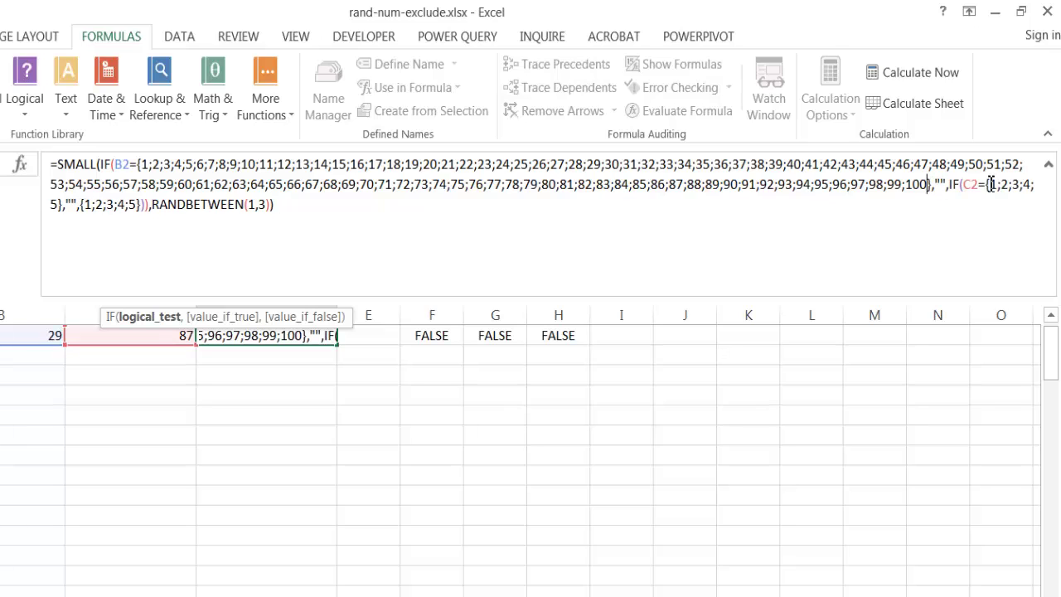
Step: Replace D2's array compared with C2 and its final value-if-false array with the copied 1 to 100 array
{"action": "left_click_drag", "start_coordinate": [987, 185], "coordinate": [66, 211]}
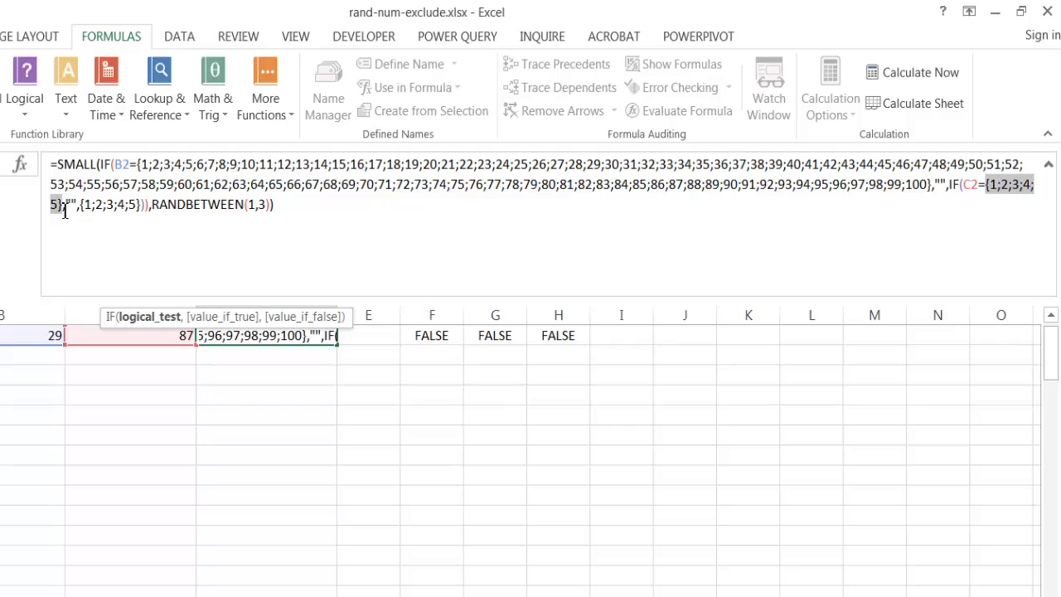
{"action": "key", "text": "ctrl+v"}
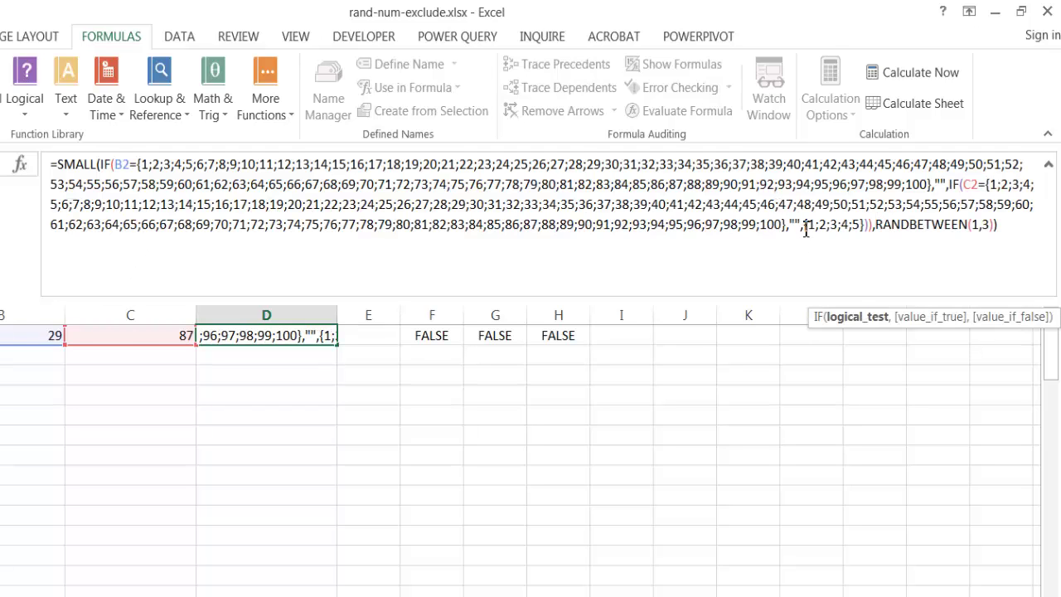
{"action": "left_click_drag", "start_coordinate": [805, 231], "coordinate": [866, 229]}
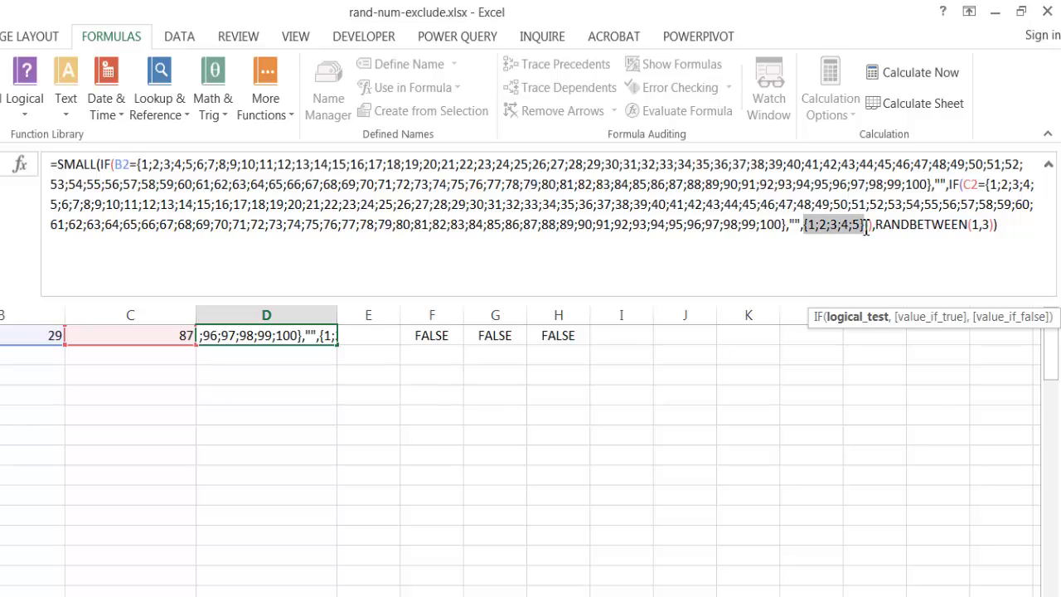
{"action": "key", "text": "ctrl+v"}
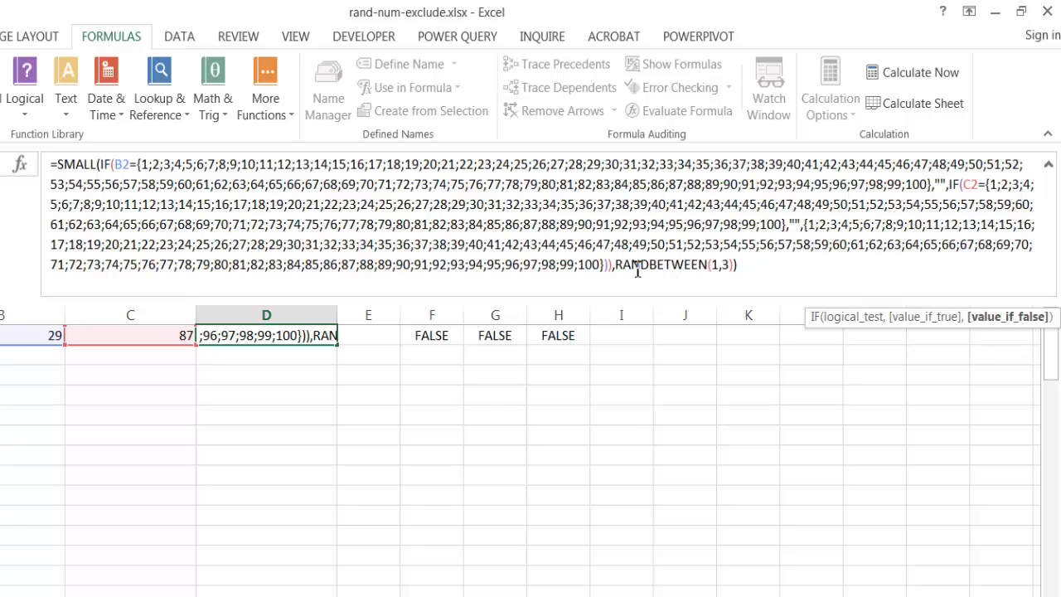
Step: Change D2's random position to RANDBETWEEN(1,98), commit the formula and collapse the expanded formula display
{"action": "double_click", "coordinate": [726, 264]}
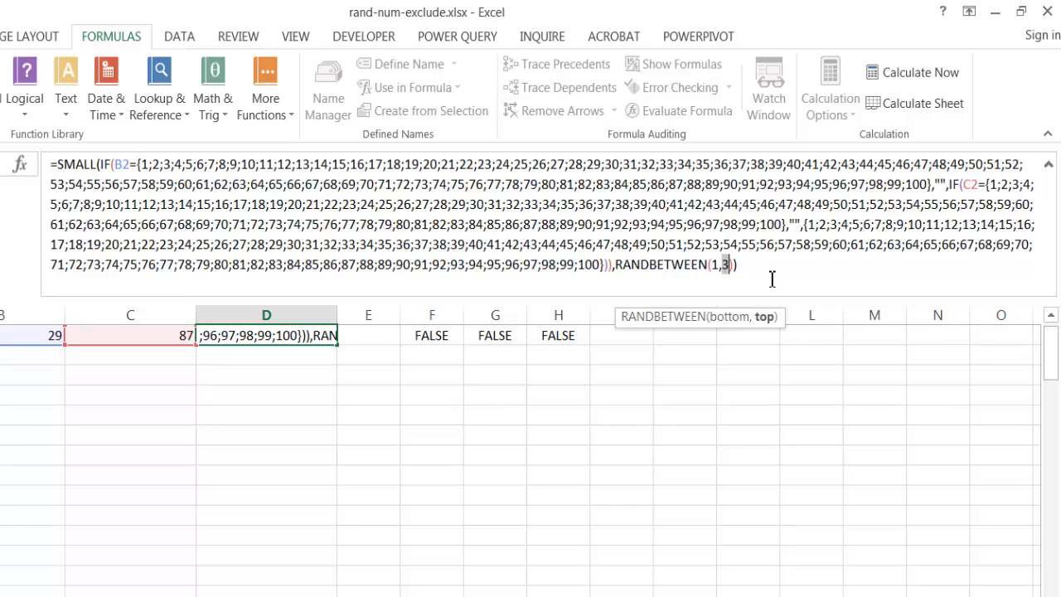
{"action": "type", "text": "98"}
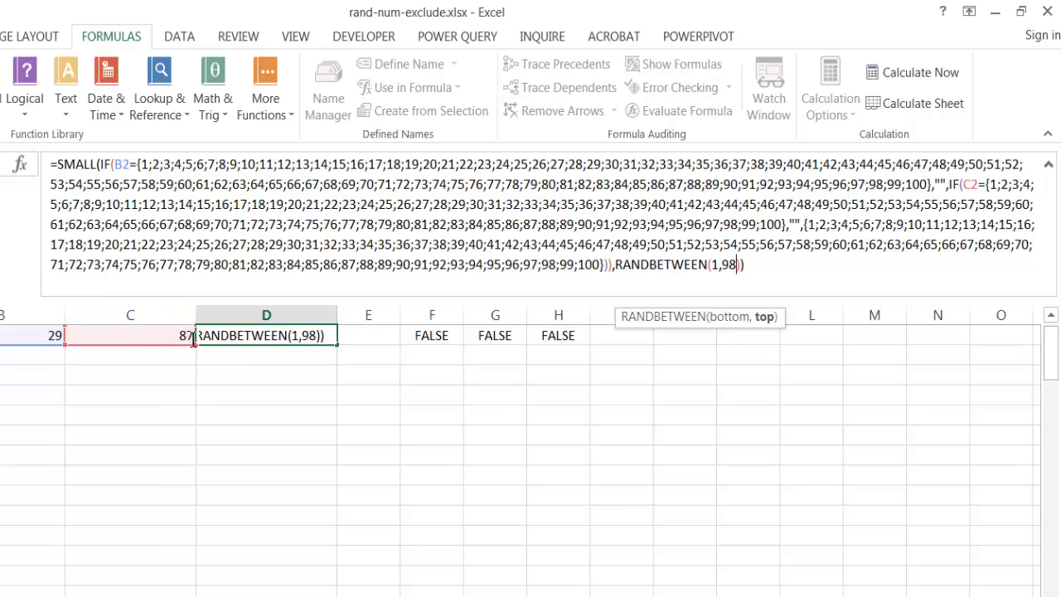
{"action": "key", "text": "Return"}
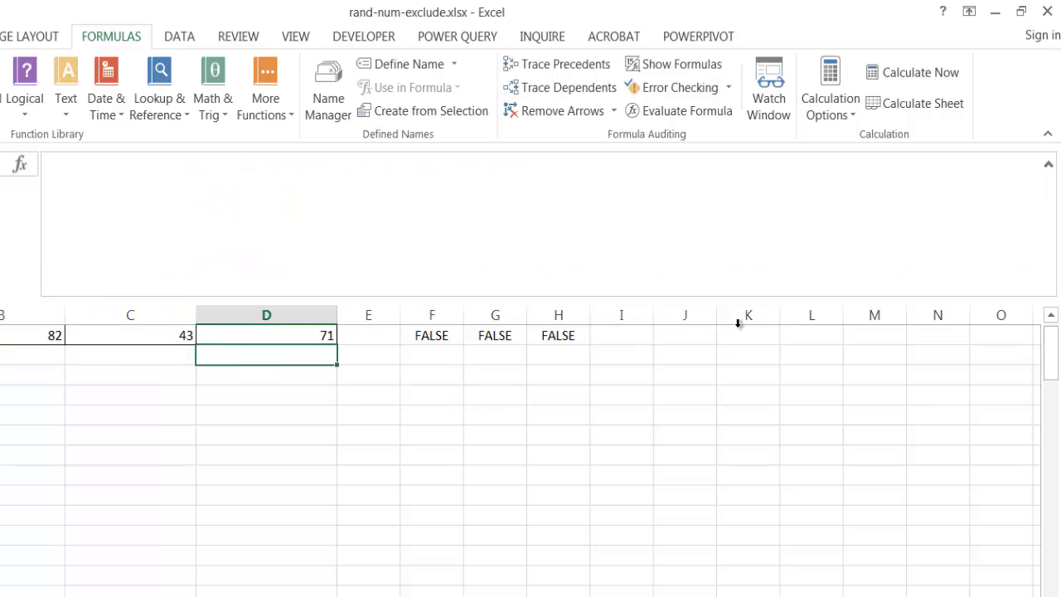
{"action": "left_click", "coordinate": [1049, 165]}
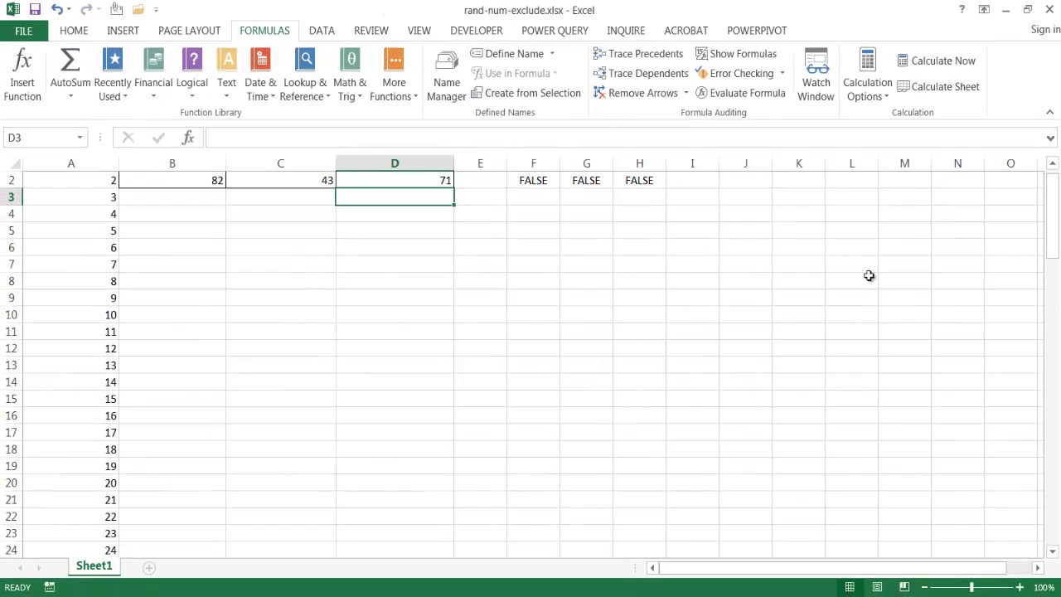
{"action": "scroll", "coordinate": [832, 284], "scroll_direction": "up", "scroll_amount": 1}
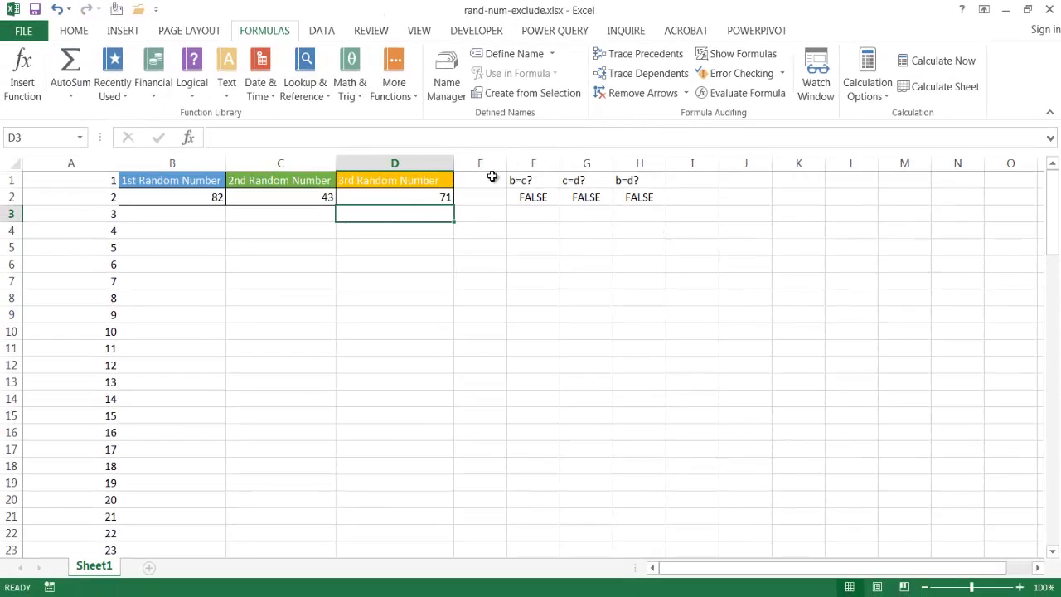
Step: Recalculate the workbook three times and inspect the duplicate-check formulas in F2, G2 and H2
{"action": "left_click", "coordinate": [945, 63]}
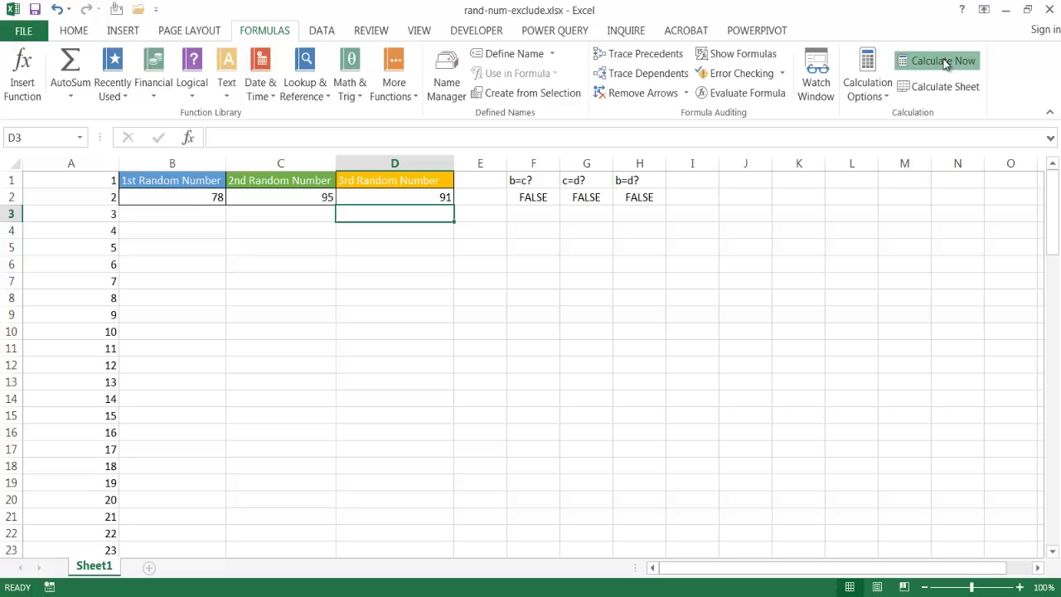
{"action": "left_click", "coordinate": [945, 63]}
{"action": "left_click", "coordinate": [945, 63]}
{"action": "left_click", "coordinate": [543, 199]}
{"action": "left_click", "coordinate": [577, 198]}
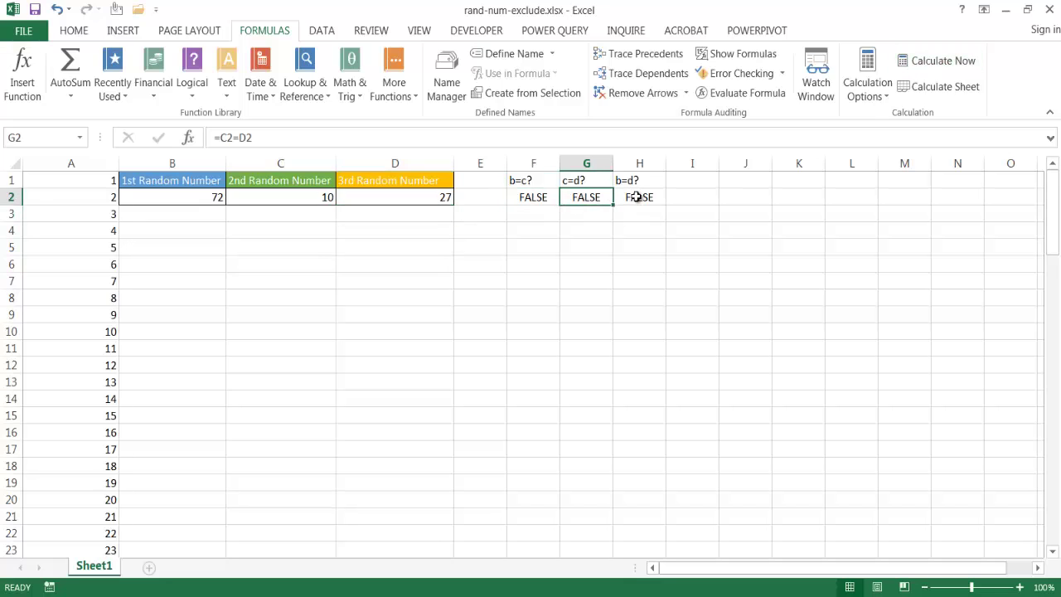
{"action": "left_click", "coordinate": [638, 197]}
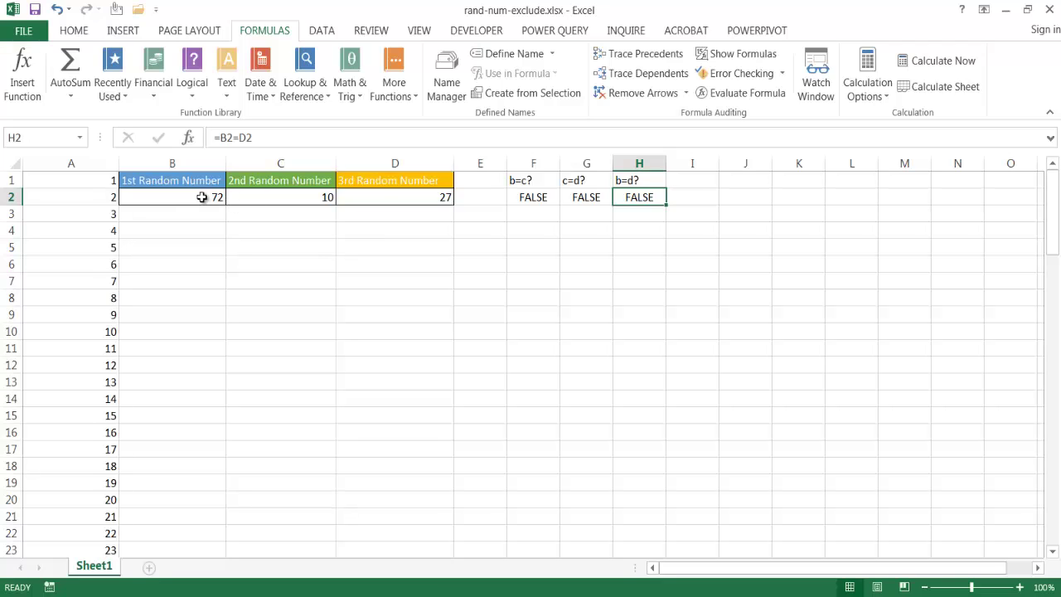
Step: Recalculate the workbook repeatedly to check that the three random numbers in B2:D2 never repeat
{"action": "left_click", "coordinate": [942, 63]}
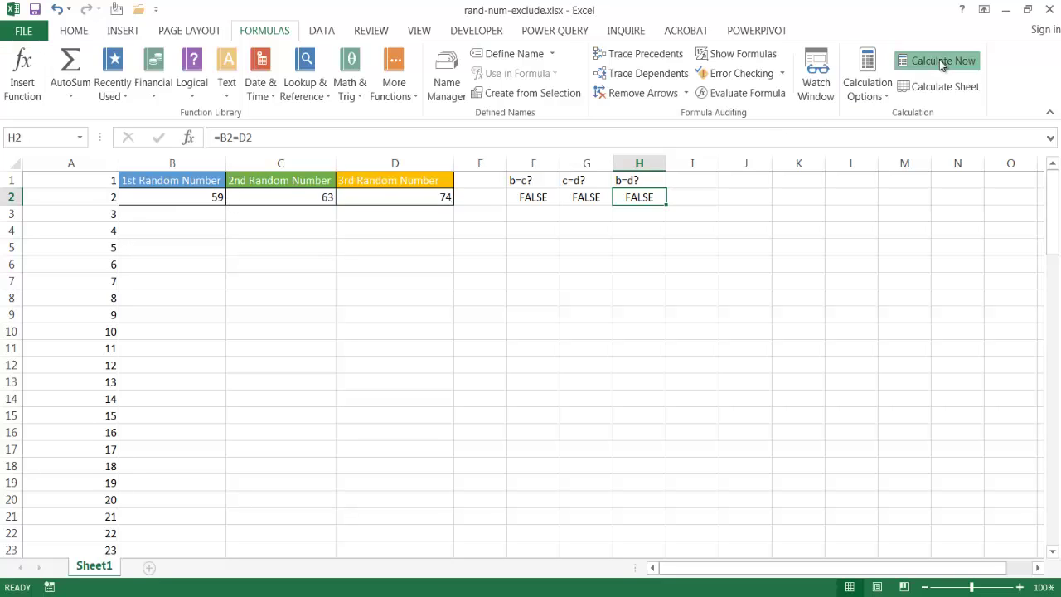
{"action": "left_click", "coordinate": [941, 63]}
{"action": "left_click", "coordinate": [941, 63]}
{"action": "left_click", "coordinate": [942, 63]}
{"action": "left_click", "coordinate": [941, 63]}
{"action": "left_click", "coordinate": [942, 63]}
{"action": "left_click", "coordinate": [941, 63]}
{"action": "left_click", "coordinate": [942, 63]}
{"action": "left_click", "coordinate": [941, 63]}
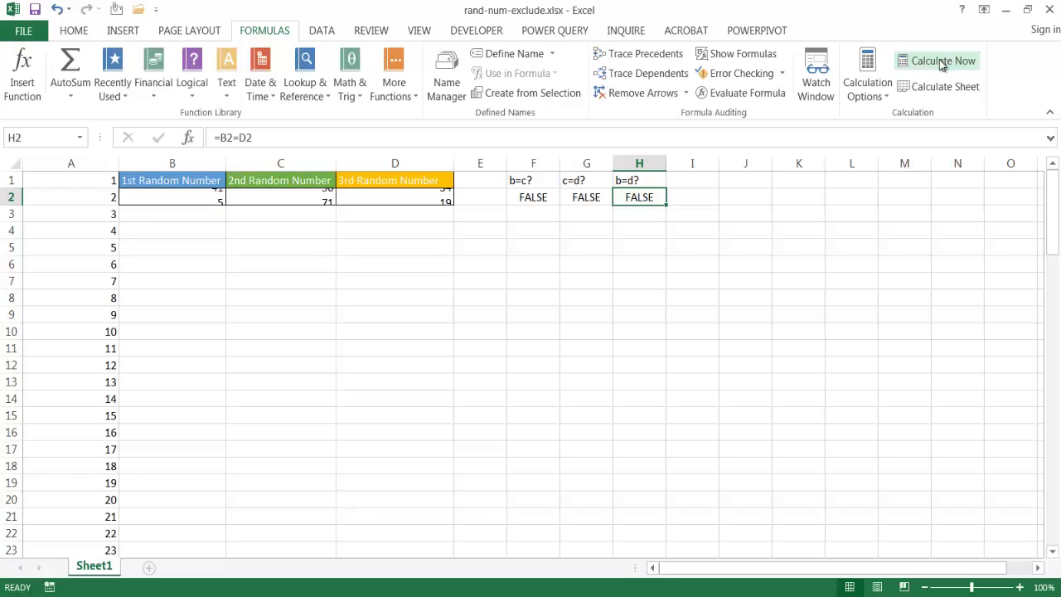
{"action": "left_click", "coordinate": [942, 63]}
{"action": "left_click", "coordinate": [942, 63]}
{"action": "left_click", "coordinate": [942, 63]}
{"action": "left_click", "coordinate": [941, 63]}
{"action": "left_click", "coordinate": [942, 63]}
{"action": "left_click", "coordinate": [941, 63]}
{"action": "left_click", "coordinate": [942, 63]}
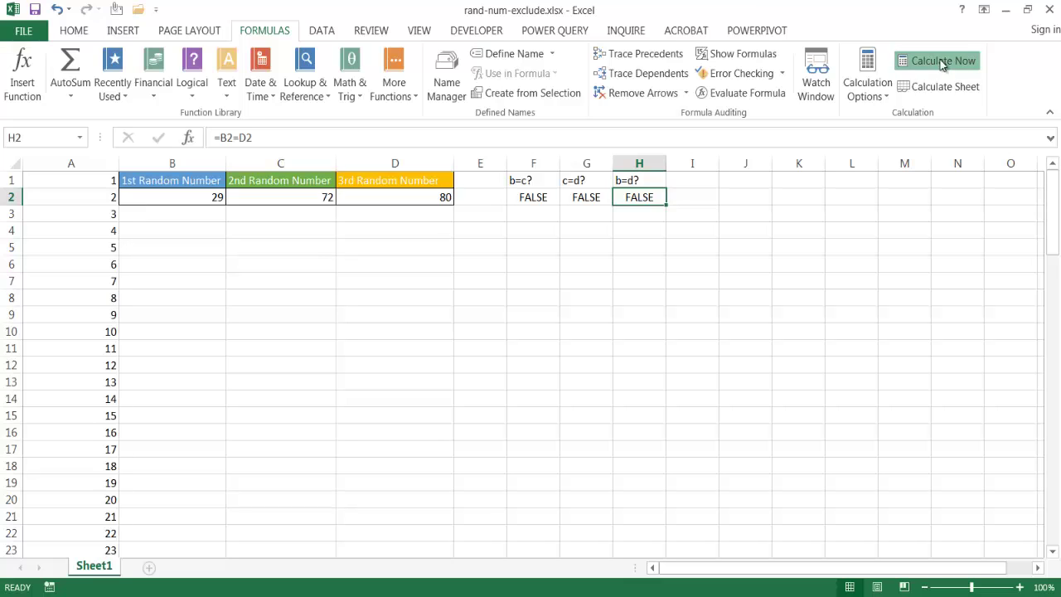
{"action": "left_click", "coordinate": [942, 63]}
Step: Show the full formula of the third random number in D2 for review
{"action": "left_click", "coordinate": [426, 197]}
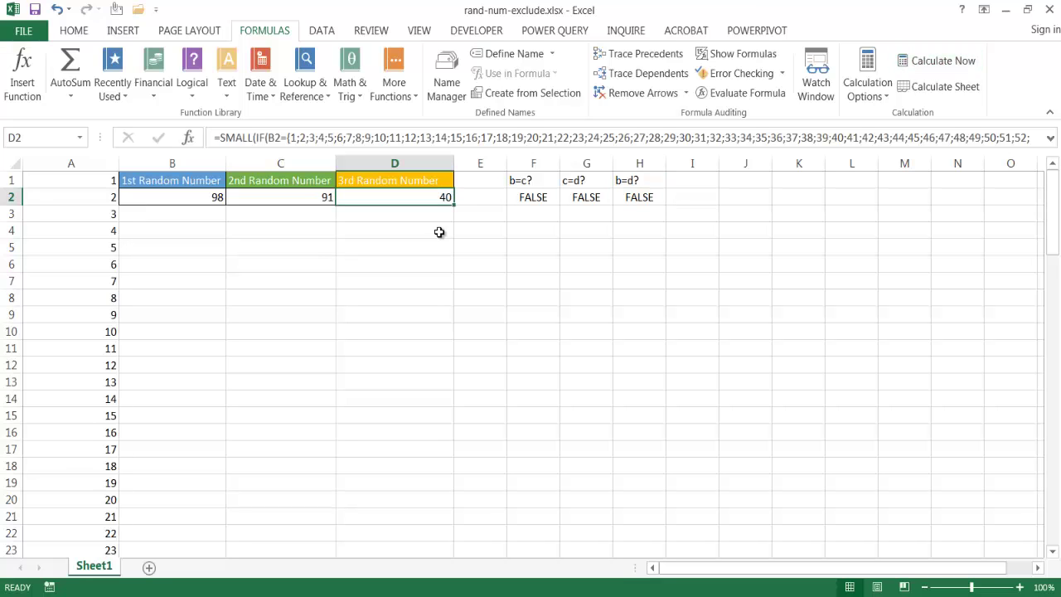
{"action": "left_click", "coordinate": [1051, 138]}
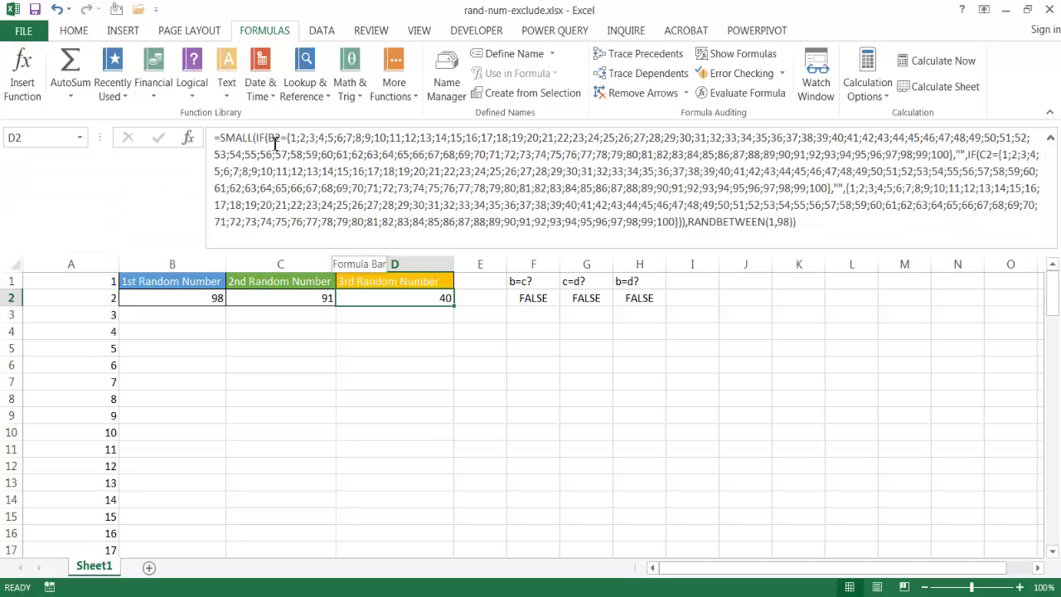